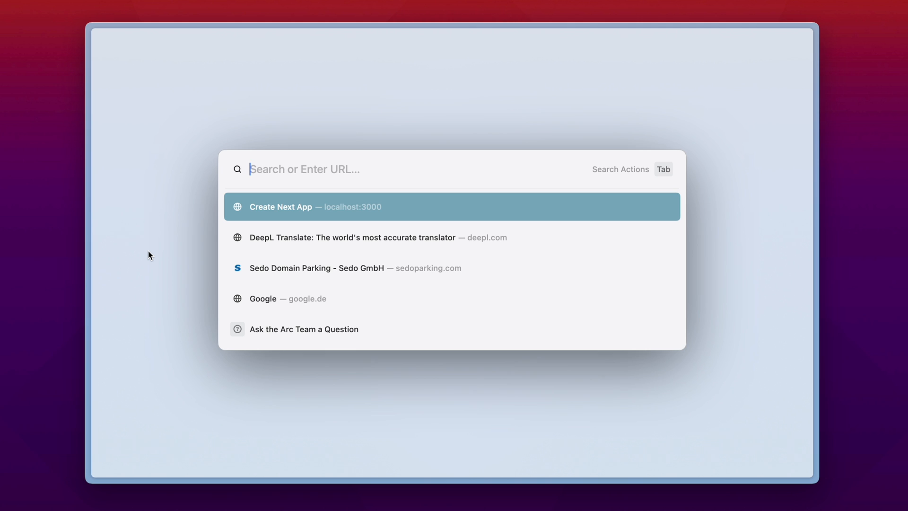
pyautogui.write('colab.google')
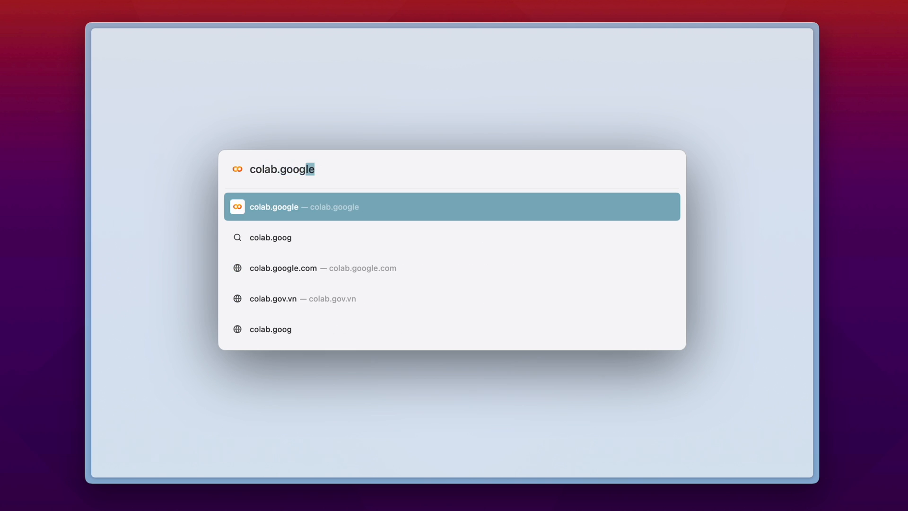
# - Load colab.google and start a new empty notebook (Untitled3.ipynb)
pyautogui.press('Return')
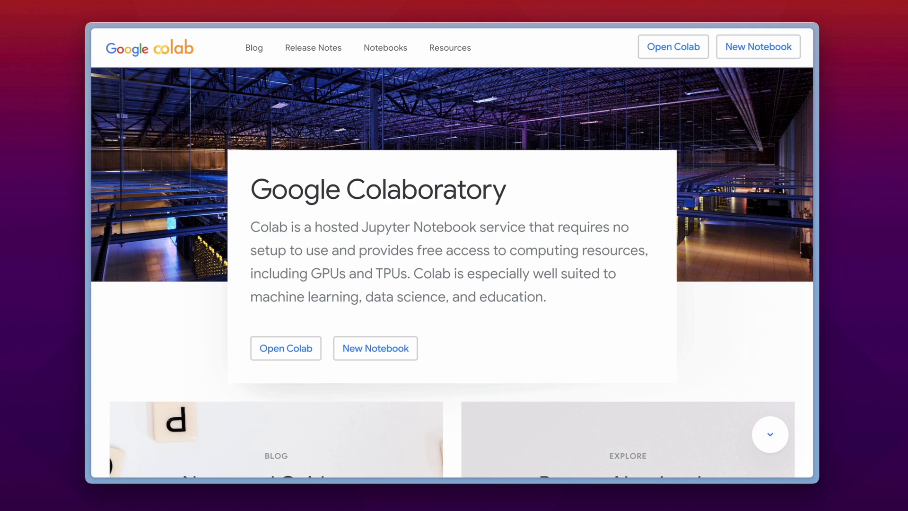
pyautogui.click(363, 352)
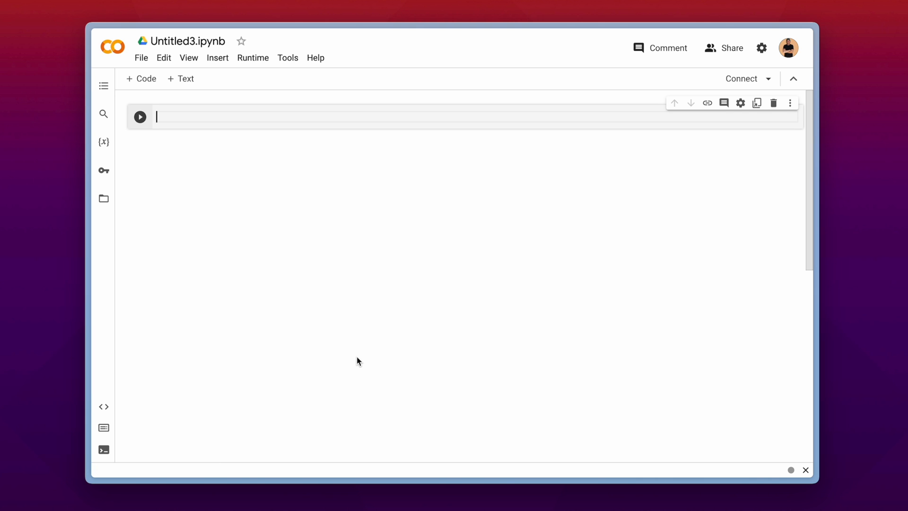
pyautogui.write('#install ollama')
pyautogui.write(' on the')
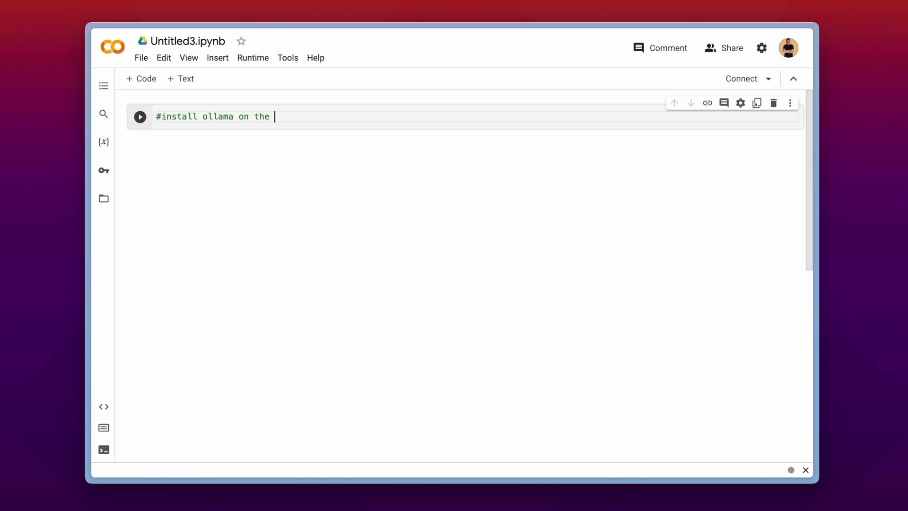
pyautogui.write(' host')
pyautogui.press('Return')
pyautogui.write('!')
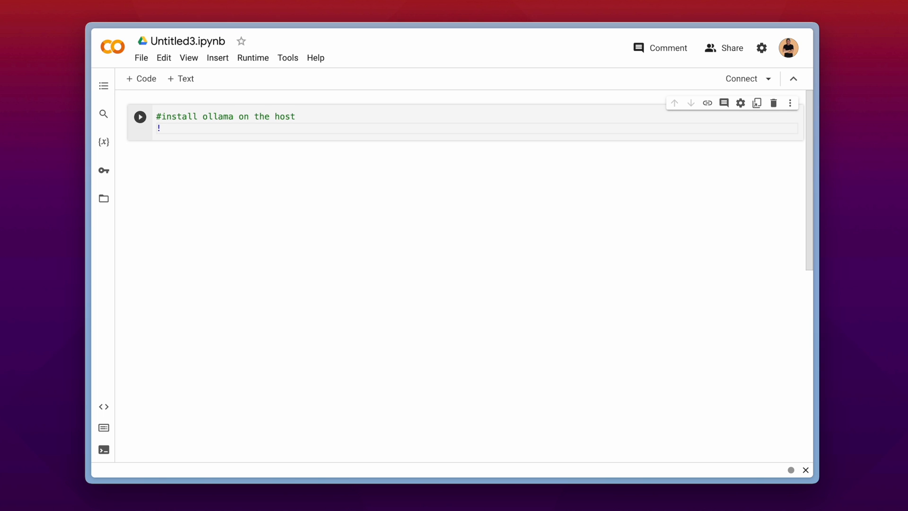
pyautogui.write('curl htt')
pyautogui.write('ps://ollam')
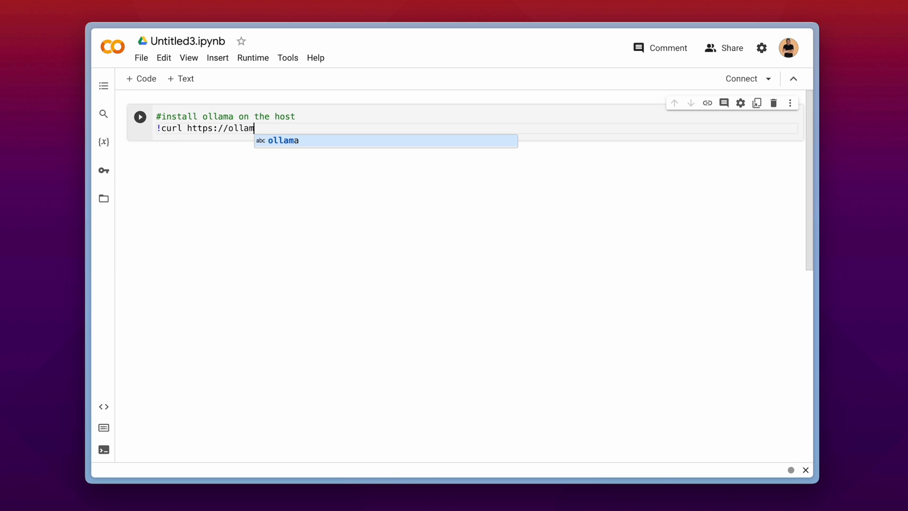
pyautogui.write('a.ai/')
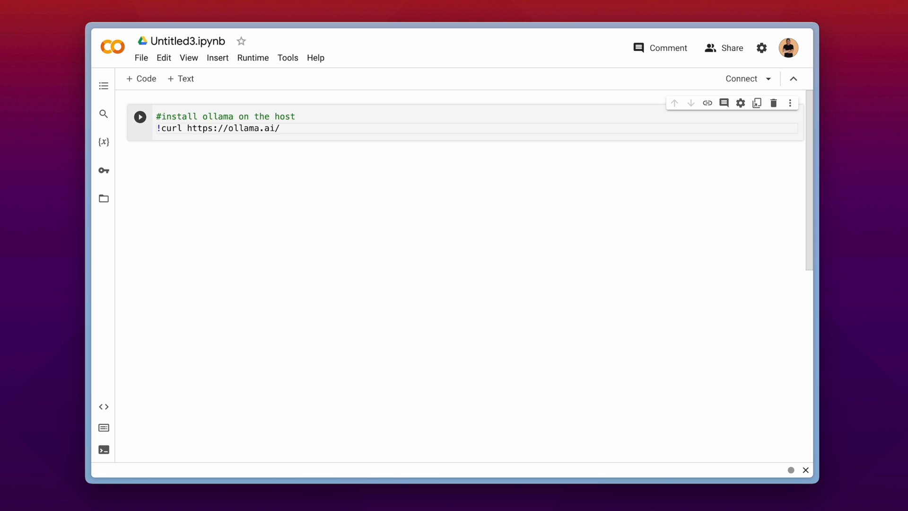
pyautogui.write('install | sh')
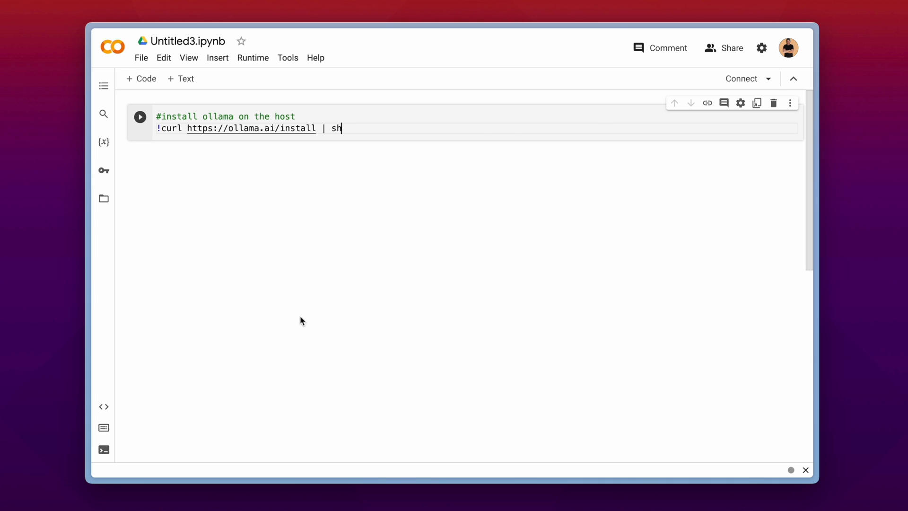
pyautogui.click(145, 78)
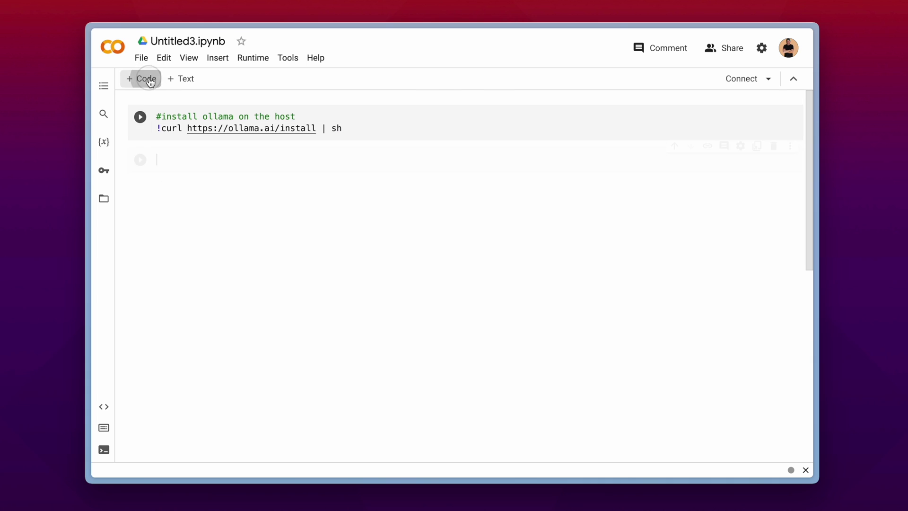
# - Fill the second cell with '!pip install aiohttp pyngrok', 'import os' and 'import asyncio'
pyautogui.click(191, 164)
pyautogui.write('# ')
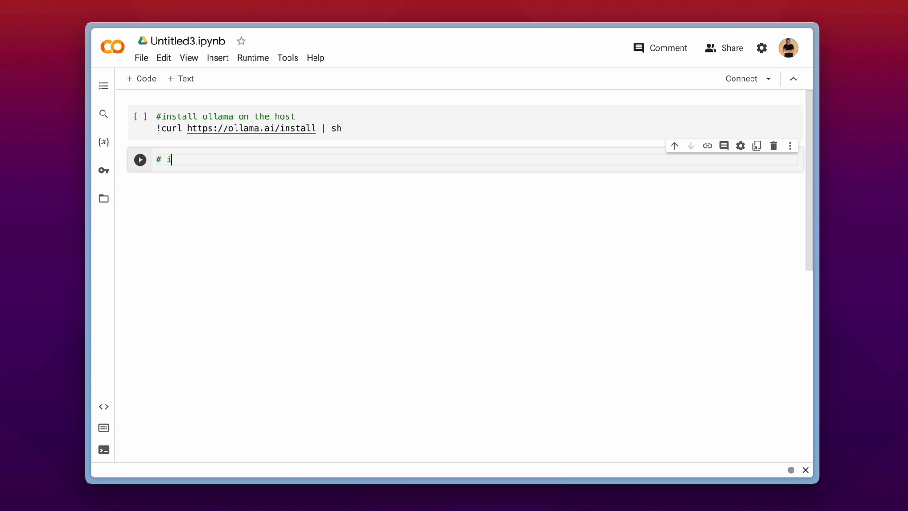
pyautogui.write('install depende')
pyautogui.write('ncies ')
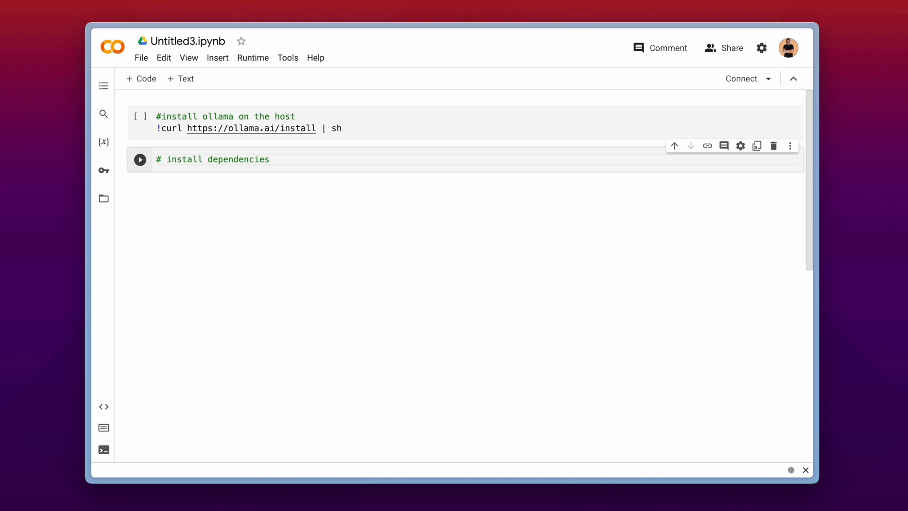
pyautogui.write('for p')
pyautogui.write('th')
pyautogui.press('BackSpace')
pyautogui.press('BackSpace')
pyautogui.write('ython script')
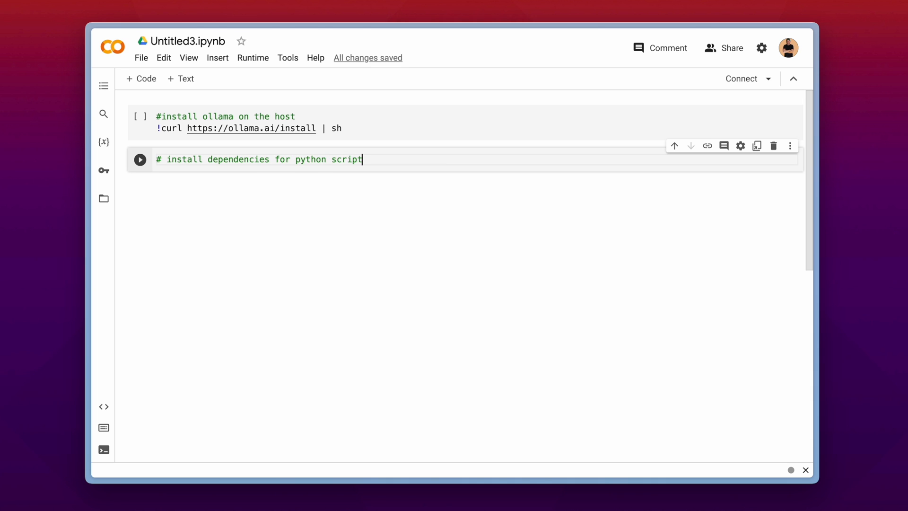
pyautogui.press('Return')
pyautogui.write('!')
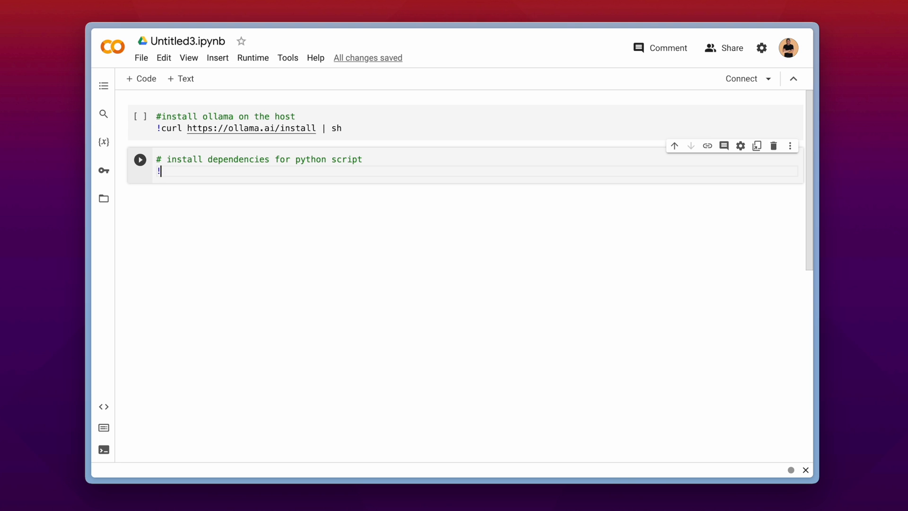
pyautogui.write('pip inst')
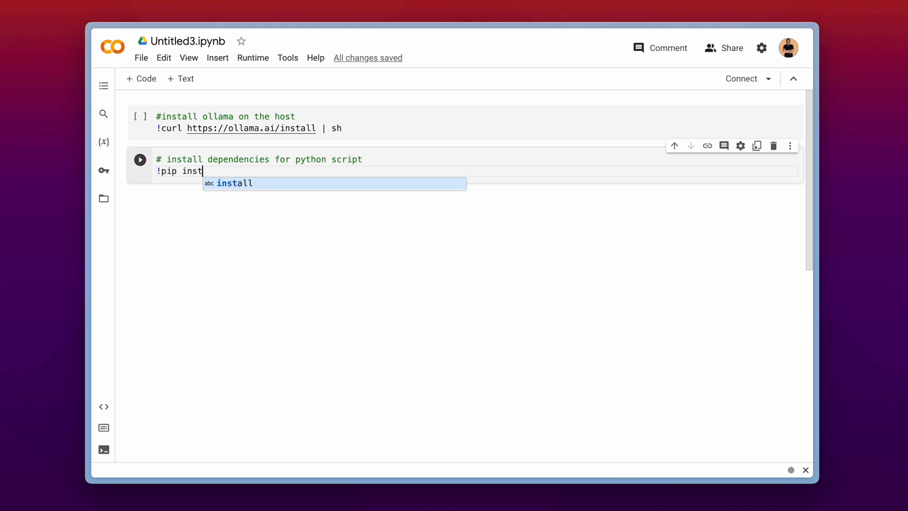
pyautogui.write('all aiohttp pyngrok')
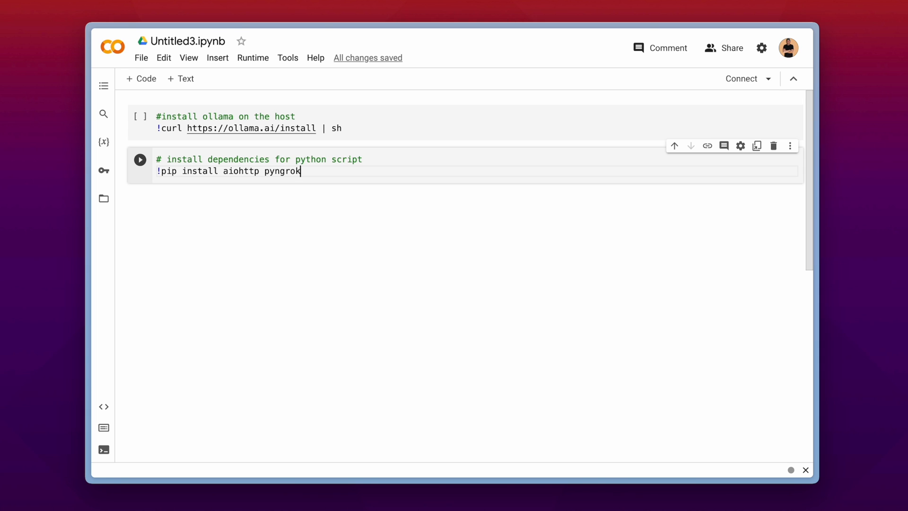
pyautogui.press('Return')
pyautogui.press('Return')
pyautogui.write('import os')
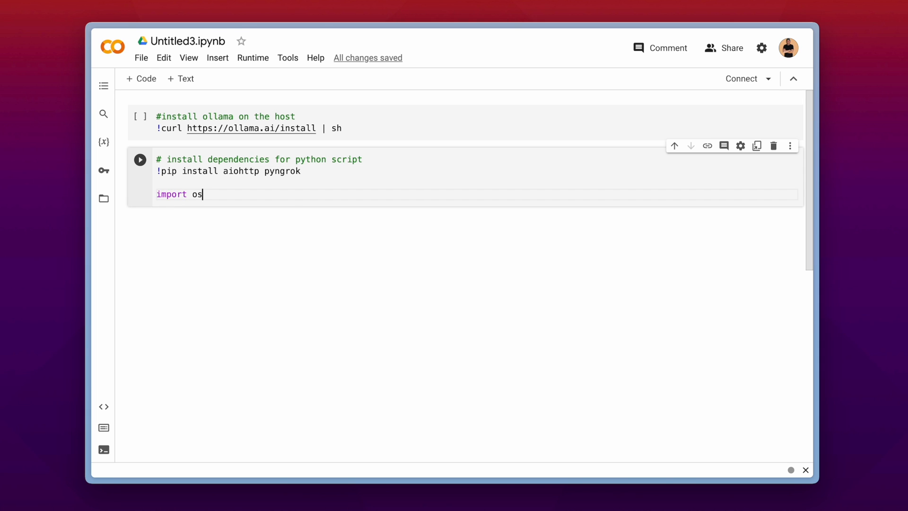
pyautogui.press('Return')
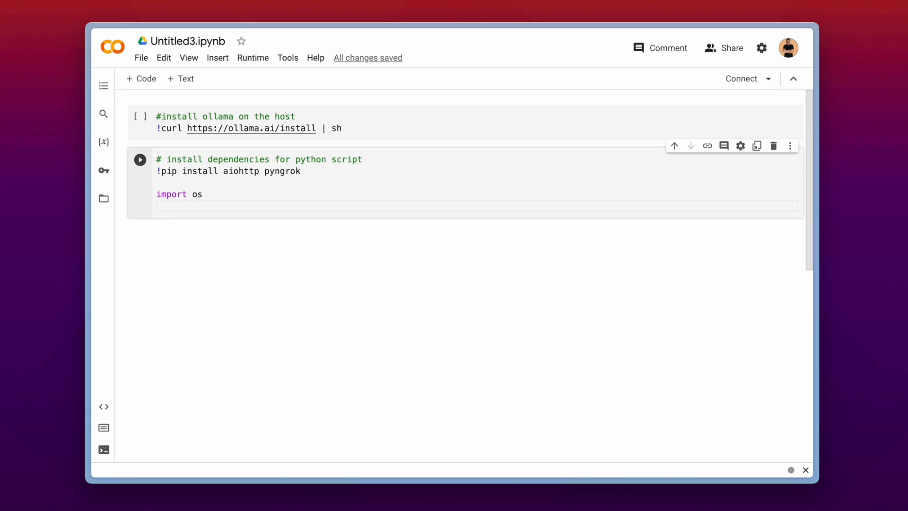
pyautogui.write('import asy')
pyautogui.write('ncio')
pyautogui.press('Return')
pyautogui.press('Return')
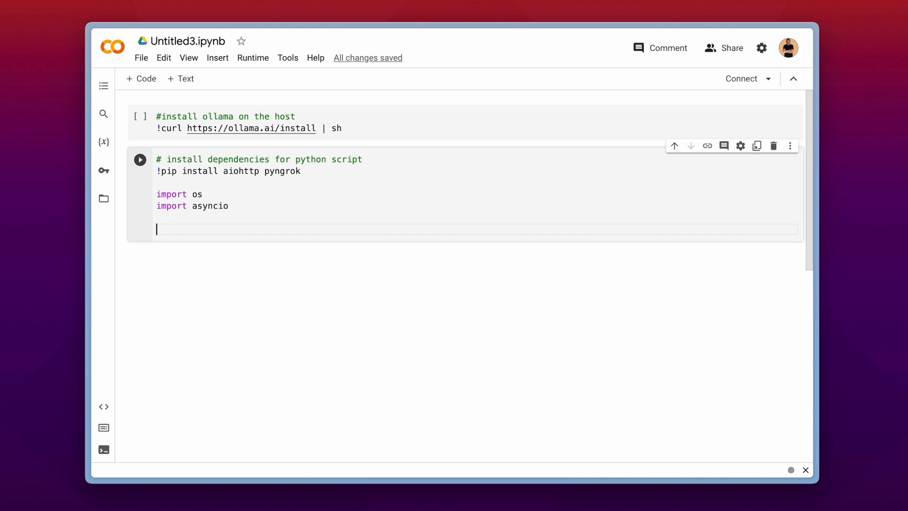
pyautogui.write('#')
pyautogui.write(' set ')
pyautogui.write('LD_LIB')
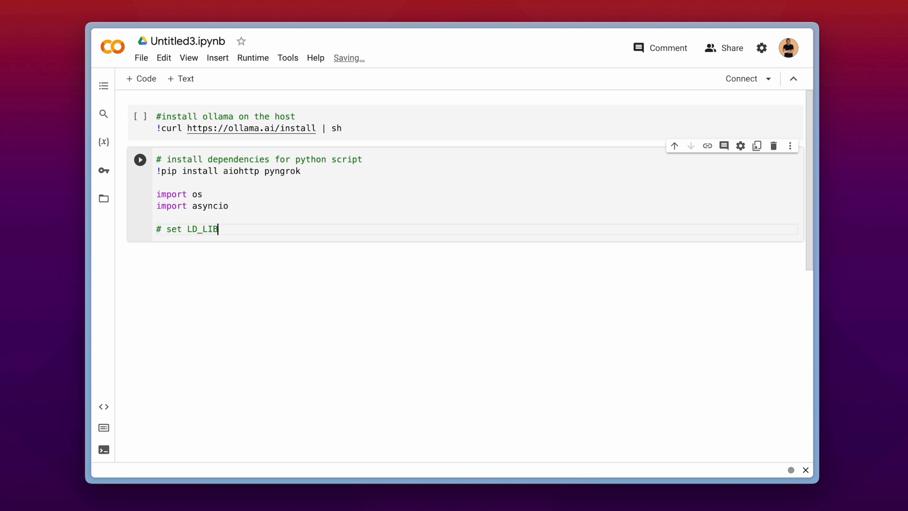
pyautogui.write('RARY')
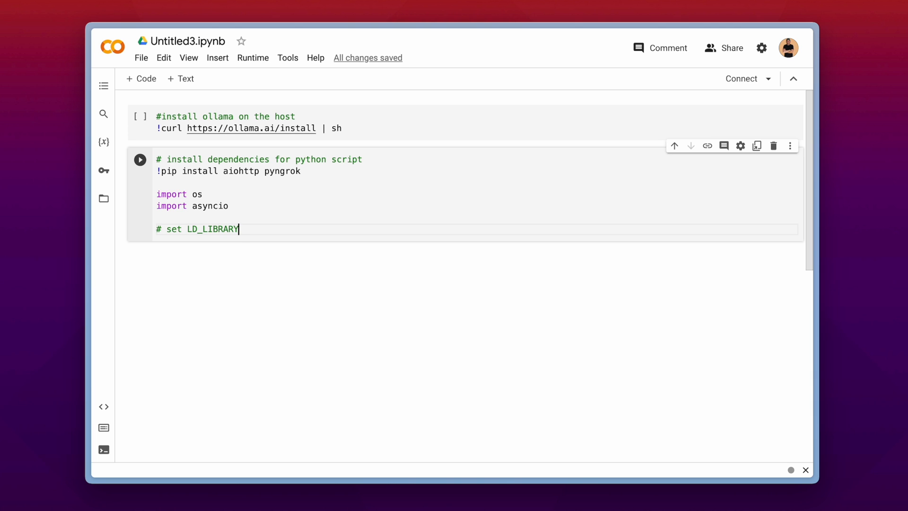
pyautogui.write('_PATH so ')
pyautogui.write('ollama is able to ')
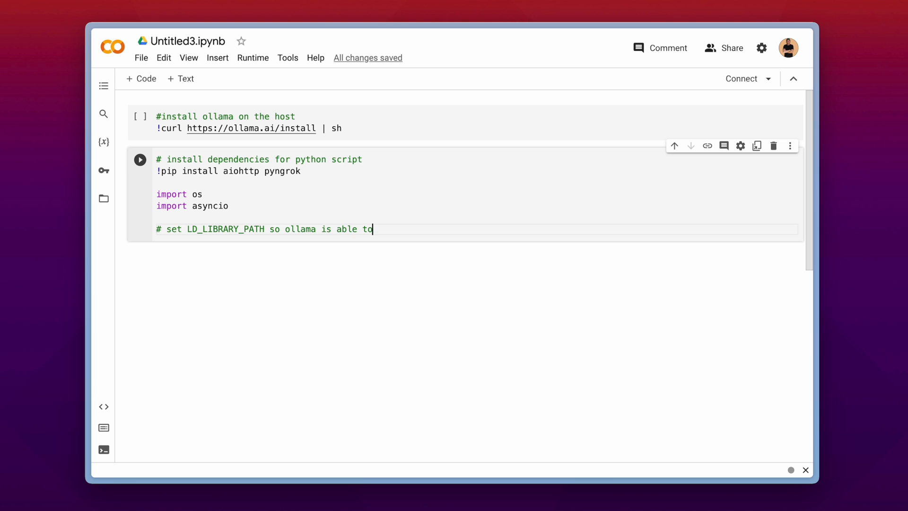
pyautogui.write('use the ')
pyautogui.write('gpu of the hos')
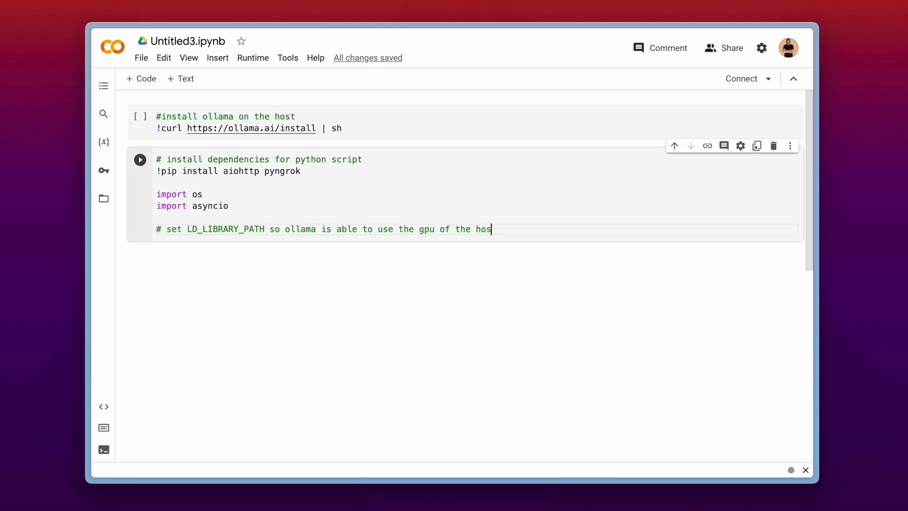
pyautogui.write('t')
# - Add os.environ.update({'LD_LIBRARY_PATH': '/usr/lib64-nvidia'}) with a GPU-use comment
pyautogui.press('Return')
pyautogui.write("os.environ.update({'LD_LIBRARY_PATH': '/usr/lib64-nvidia'})")
pyautogui.press('Return')
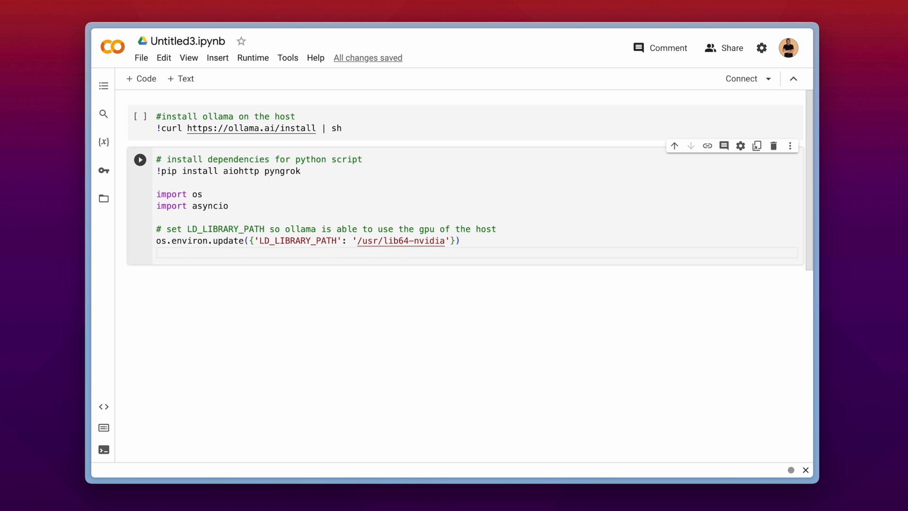
# - Define async run_process(cmd) and paste the subprocess creation code with its comment
pyautogui.press('Return')
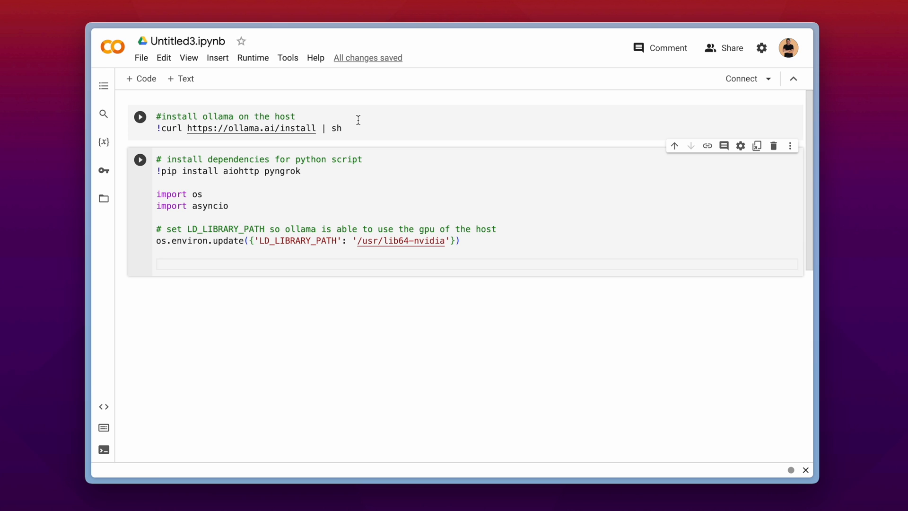
pyautogui.write('async def run_process(cmd):')
pyautogui.press('Return')
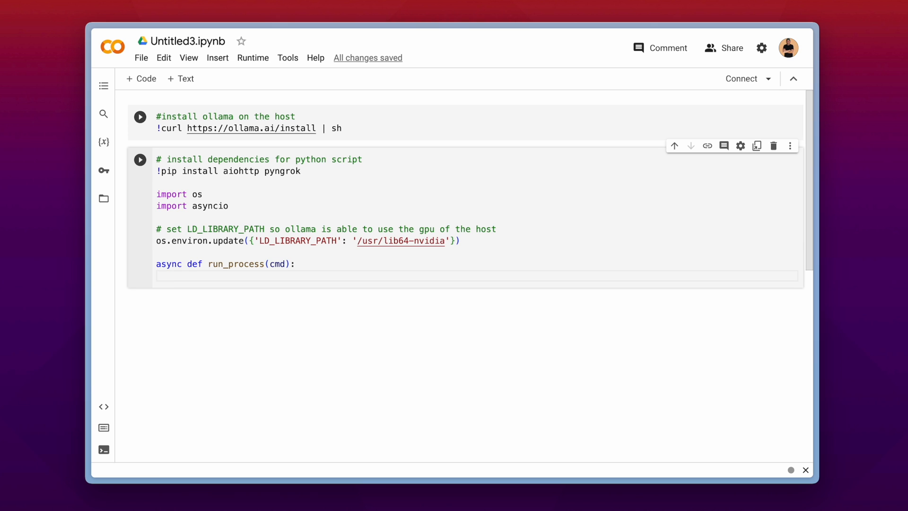
pyautogui.write("print('>>> starting', *cmd)   p = await asyncio.subprocess.create_subprocess_exec(       *cmd,       stdout=asyncio.subprocess.PIPE,       stderr=asyncio.subprocess.PIPE,   )")
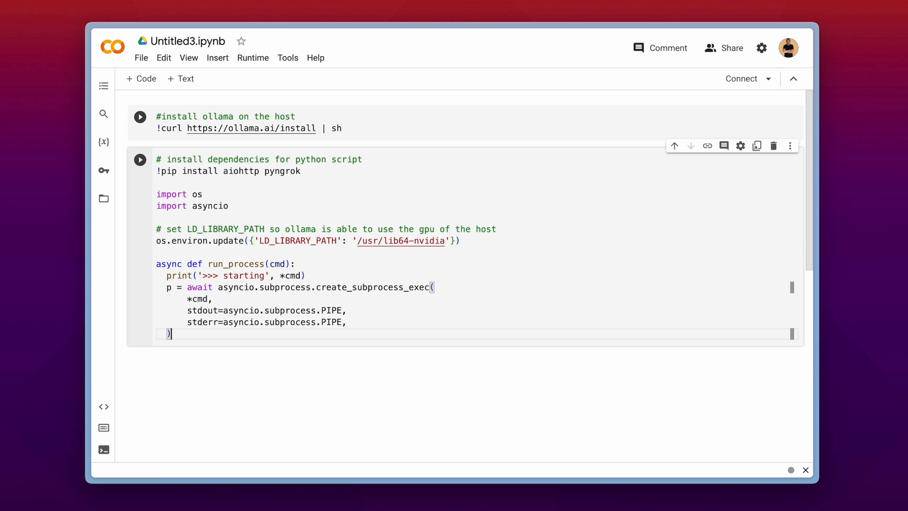
pyautogui.press('Return')
pyautogui.press('Return')
pyautogui.write('#')
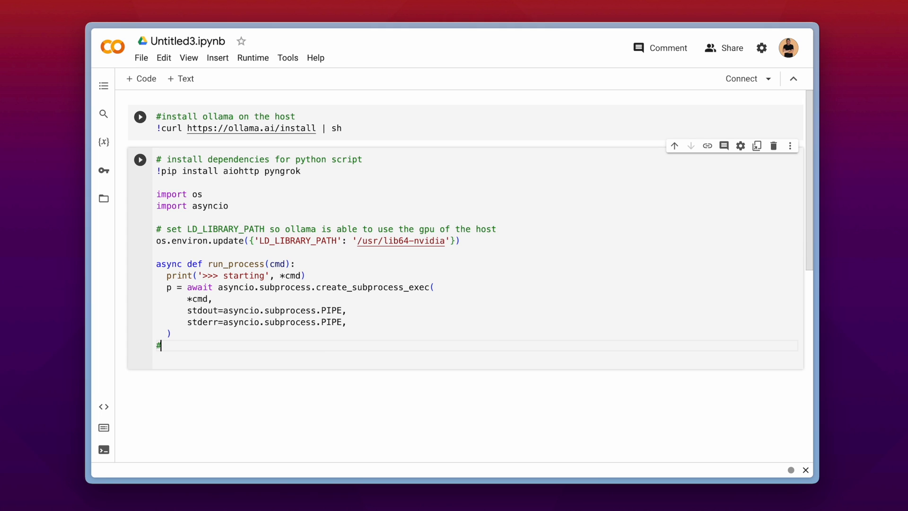
pyautogui.write('create subp')
pyautogui.press('BackSpace')
pyautogui.write('rocess')
pyautogui.write(' and ')
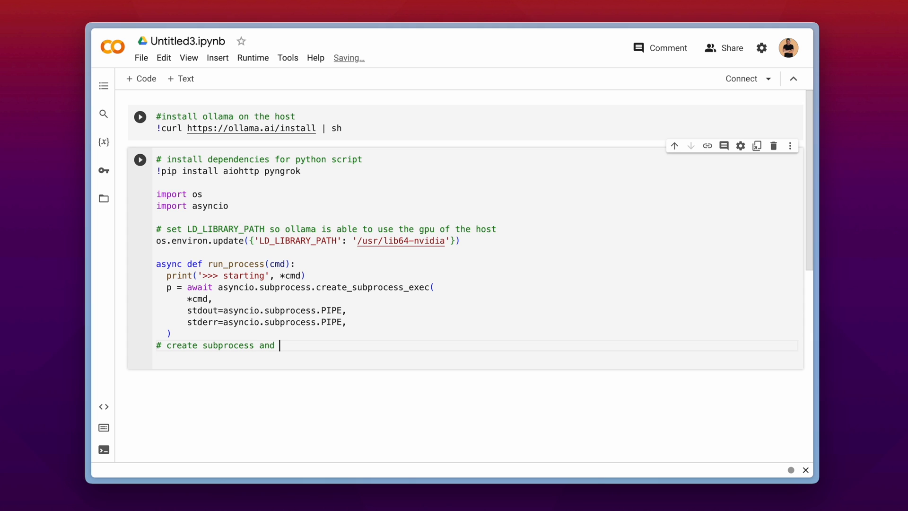
pyautogui.write('collect the outp')
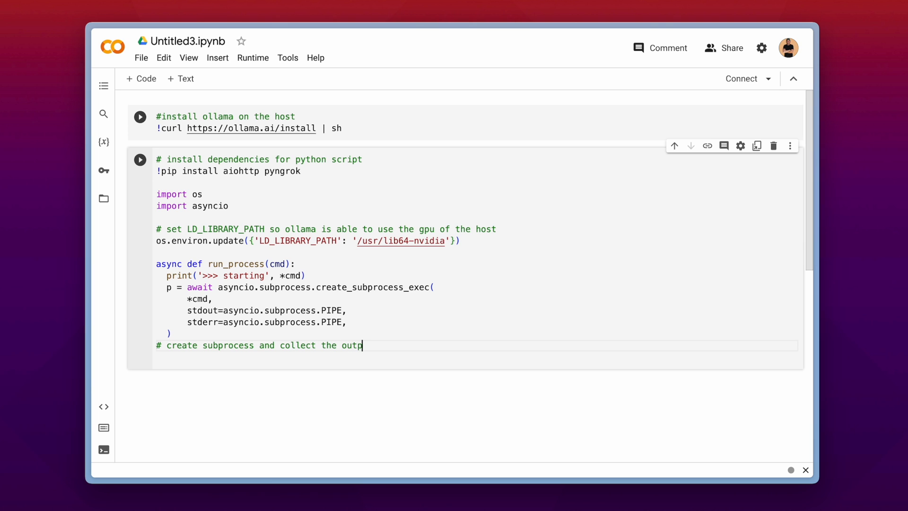
pyautogui.write('ut')
# - Paste the pipe helper and asyncio.gather code printing stdout/stderr lines UTF-8 decoded
pyautogui.press('Return')
pyautogui.press('Return')
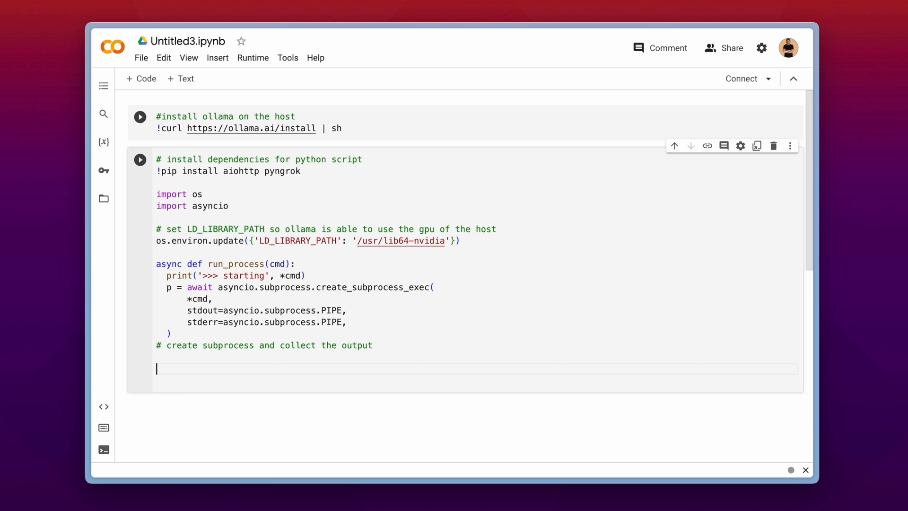
pyautogui.write("async def pipe(lines):     async for line in lines:       print(line.strip().decode('utf-8'))    await asyncio.gather(       pipe(p.stdout),       pipe(p.stderr),   )")
pyautogui.scroll(-5, 293, 324)
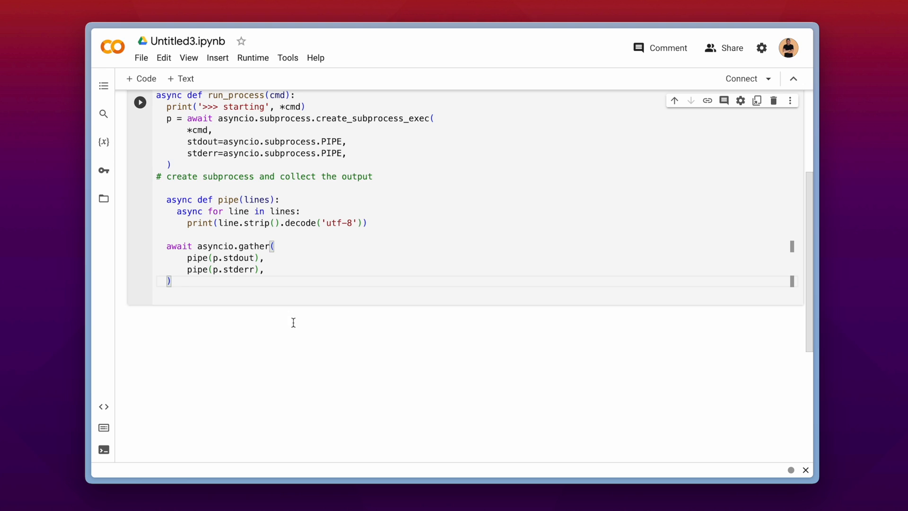
pyautogui.press('Return')
pyautogui.press('Return')
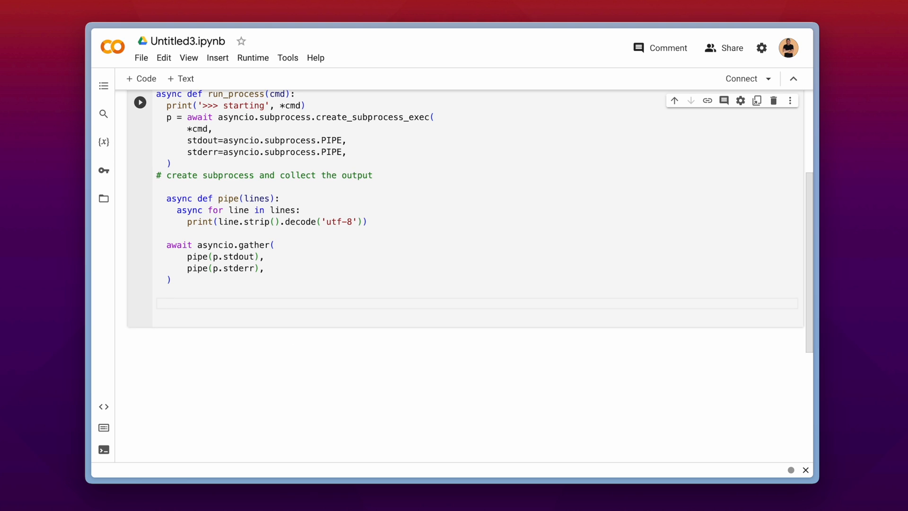
pyautogui.write('#print line')
pyautogui.write('s utf-')
pyautogui.write('8 encoded')
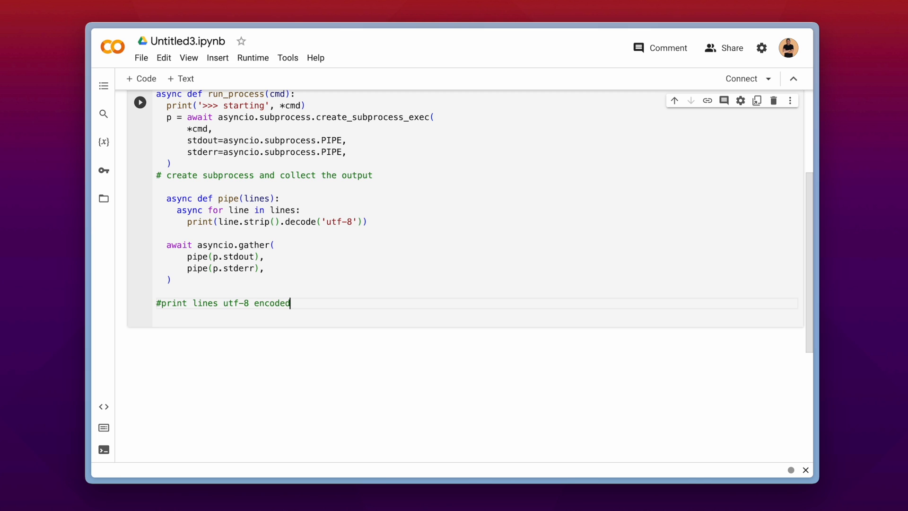
pyautogui.press('Return')
pyautogui.press('Return')
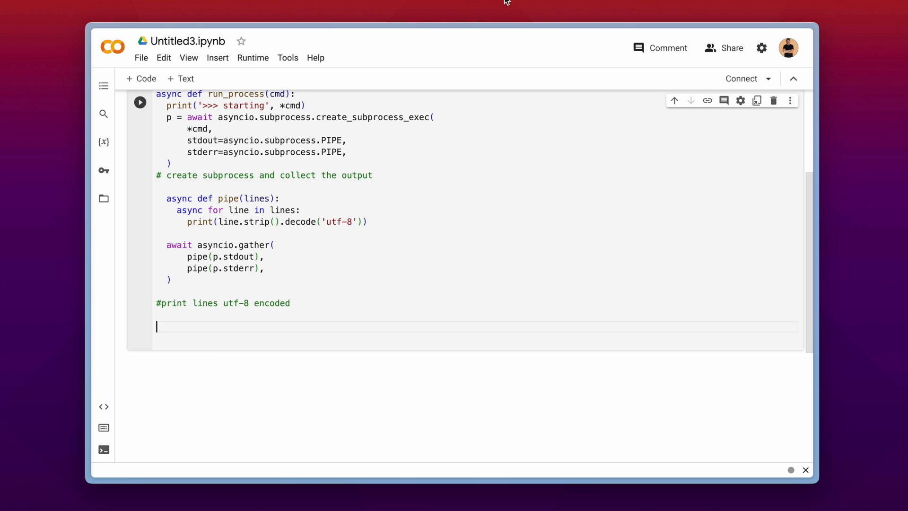
pyautogui.write("await asyncio.gather(     run_process(['ollama', 'serve']),     run_process(['ngrok', 'http', '--log', 'stderr', '11434']), )")
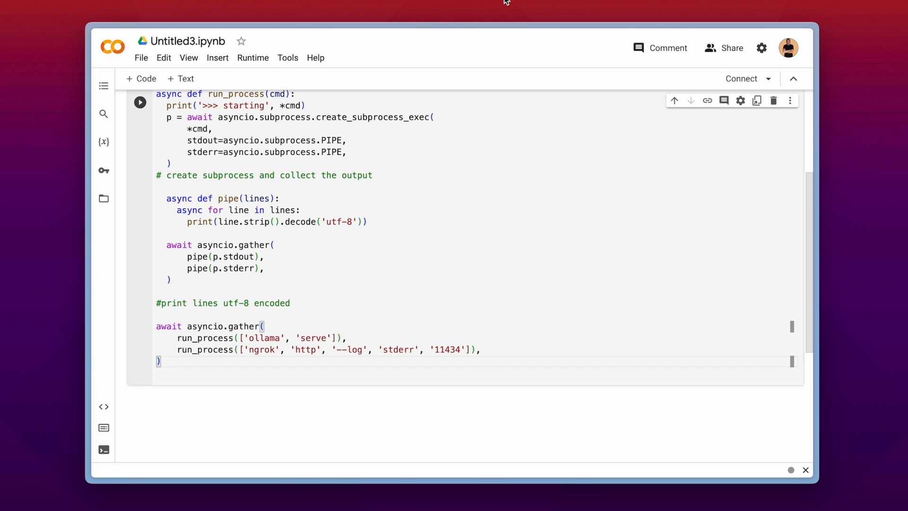
pyautogui.press('Return')
pyautogui.press('Return')
pyautogui.write('#')
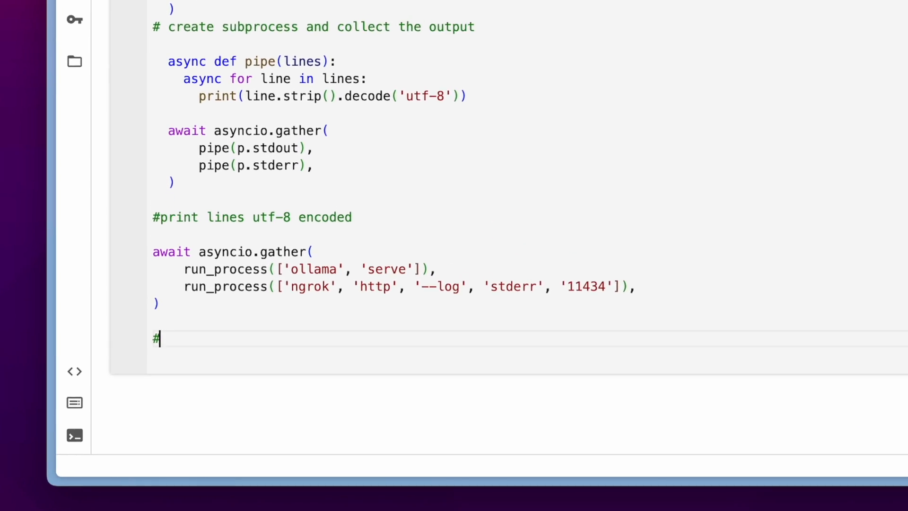
pyautogui.write(' run oll')
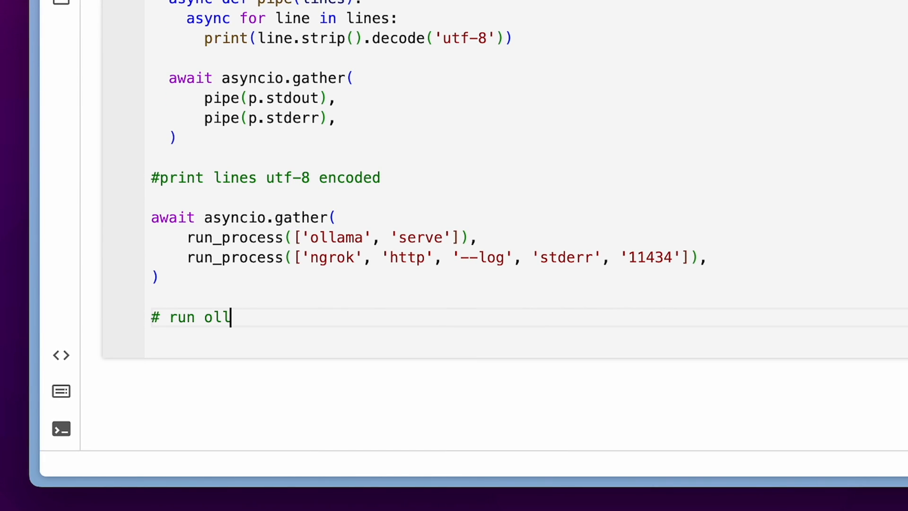
pyautogui.write('ama sub')
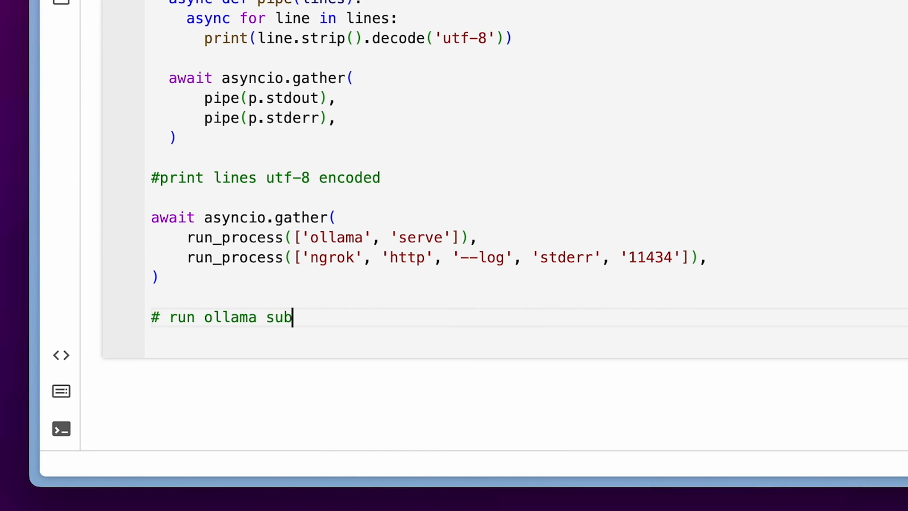
pyautogui.write(' process ')
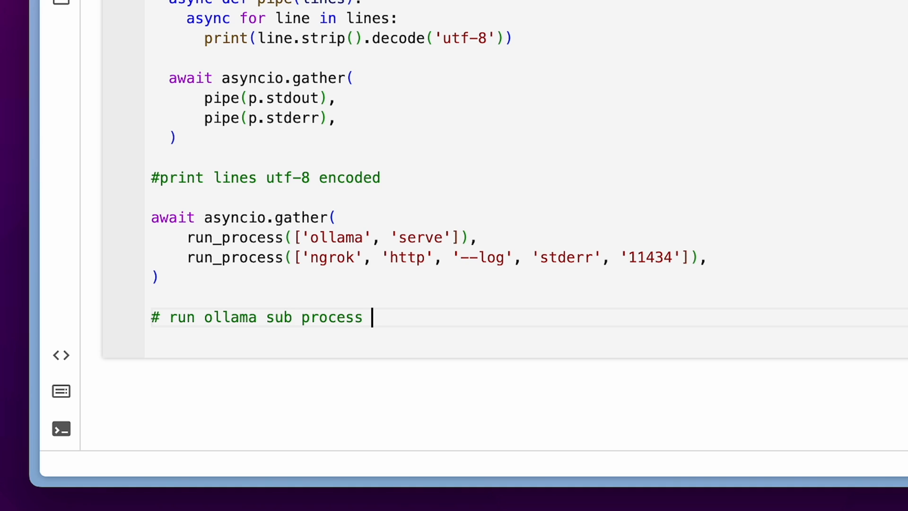
pyautogui.write('and expose ')
pyautogui.write('a')
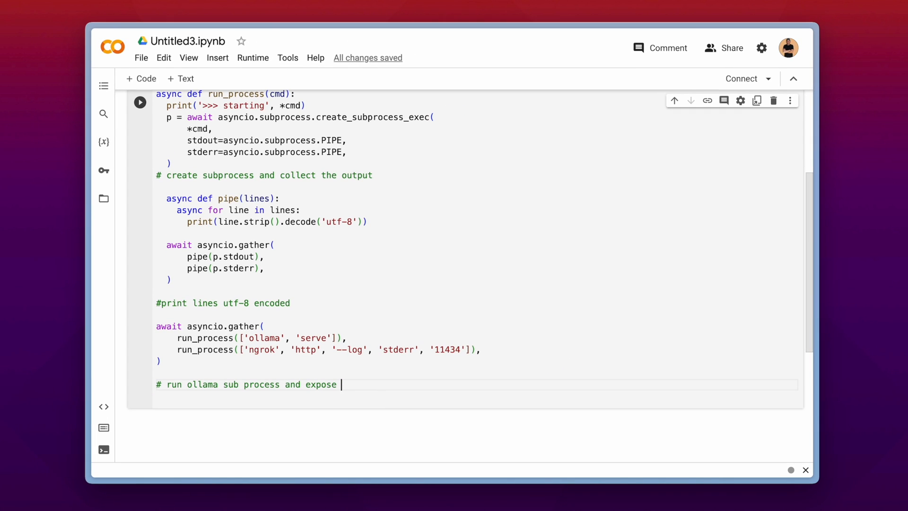
pyautogui.write('it ')
pyautogui.write('on')
pyautogui.press('BackSpace')
pyautogui.press('BackSpace')
pyautogui.write('f')
pyautogui.write('rom localhost:1')
pyautogui.write('1434 t')
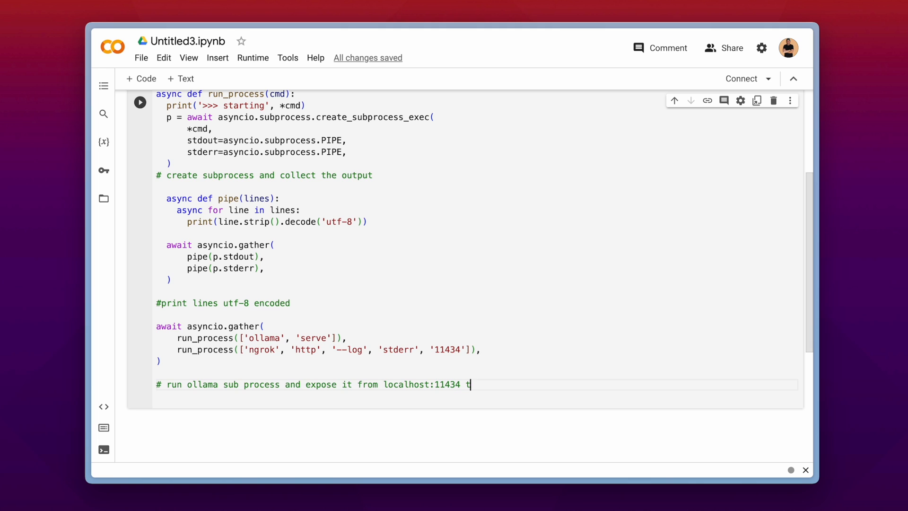
pyautogui.press('BackSpace')
pyautogui.write('with ngrok')
pyautogui.write(' to the ')
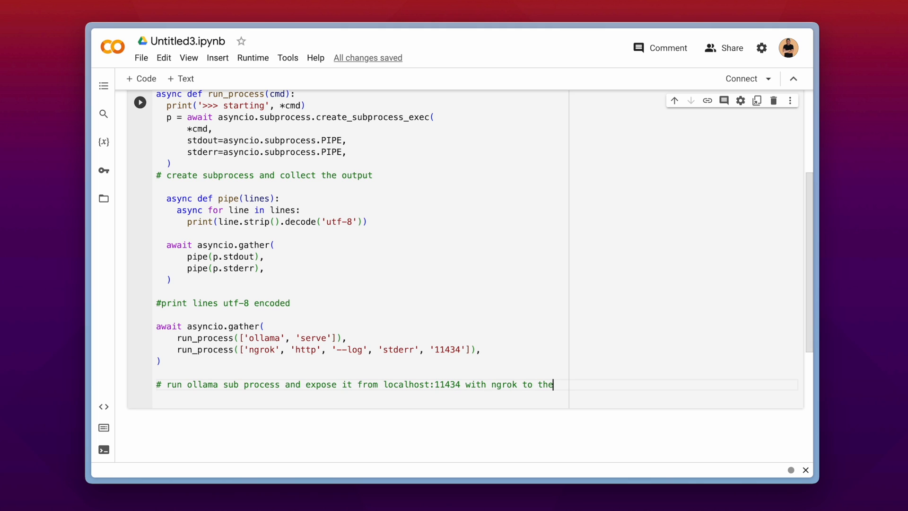
pyautogui.write('public wi')
pyautogui.write('th a ur')
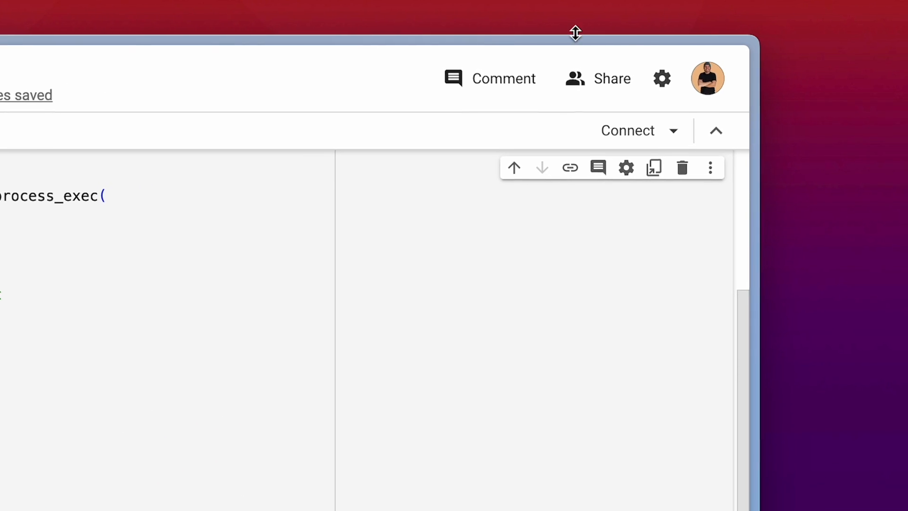
# - Change the runtime type to T4 GPU, save it and connect to the GPU backend
pyautogui.click(671, 132)
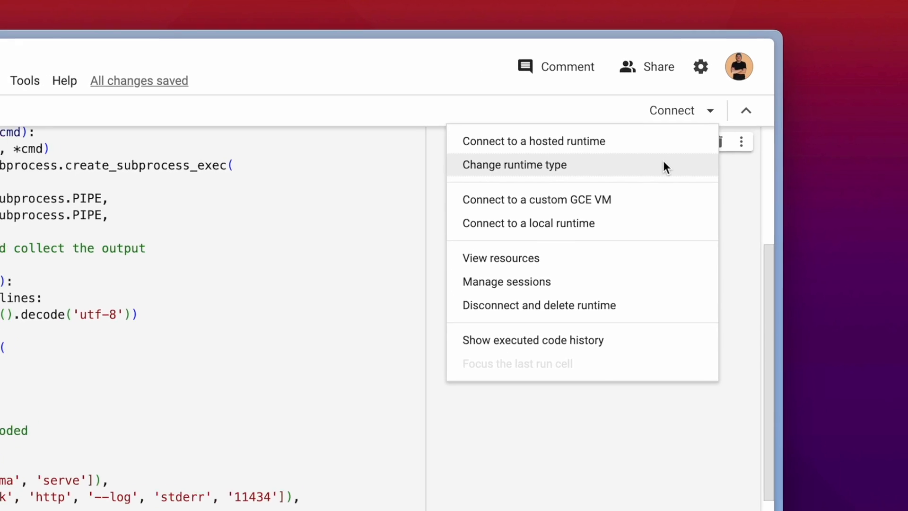
pyautogui.click(664, 165)
pyautogui.click(382, 249)
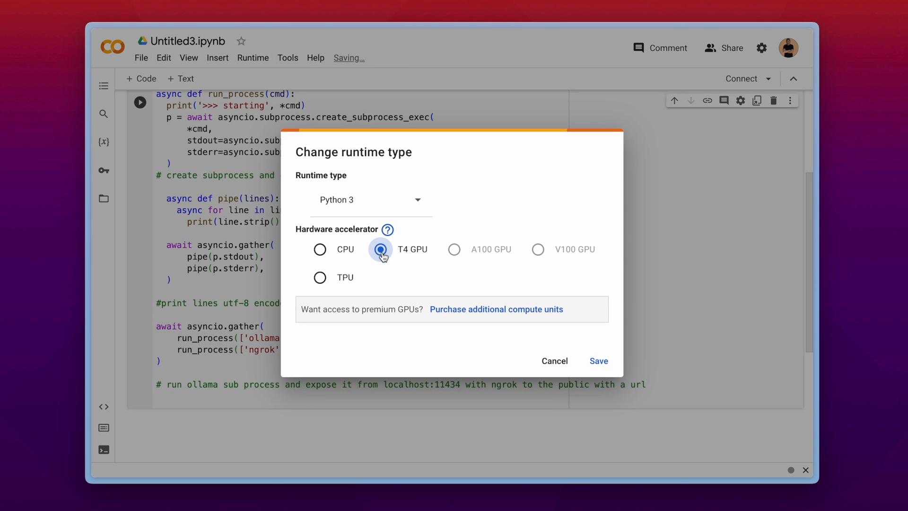
pyautogui.click(600, 361)
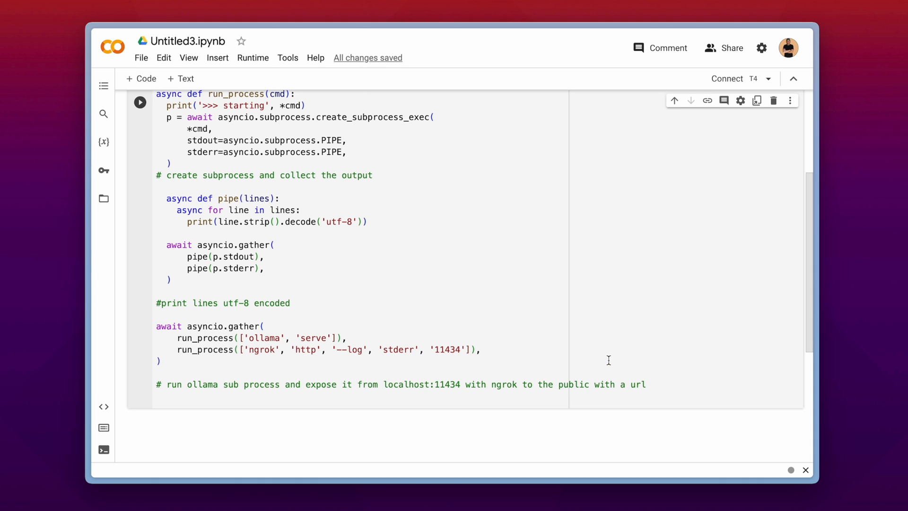
pyautogui.click(727, 78)
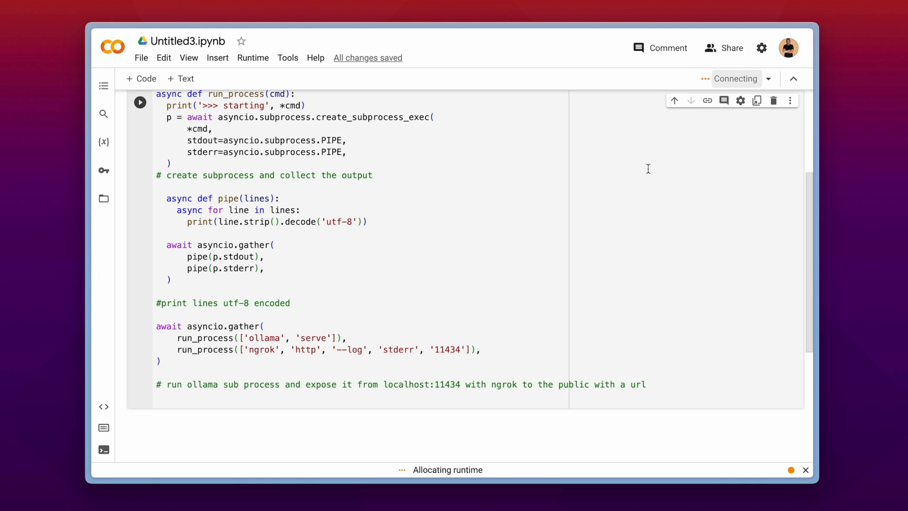
pyautogui.scroll(5, 514, 321)
pyautogui.scroll(5, 513, 321)
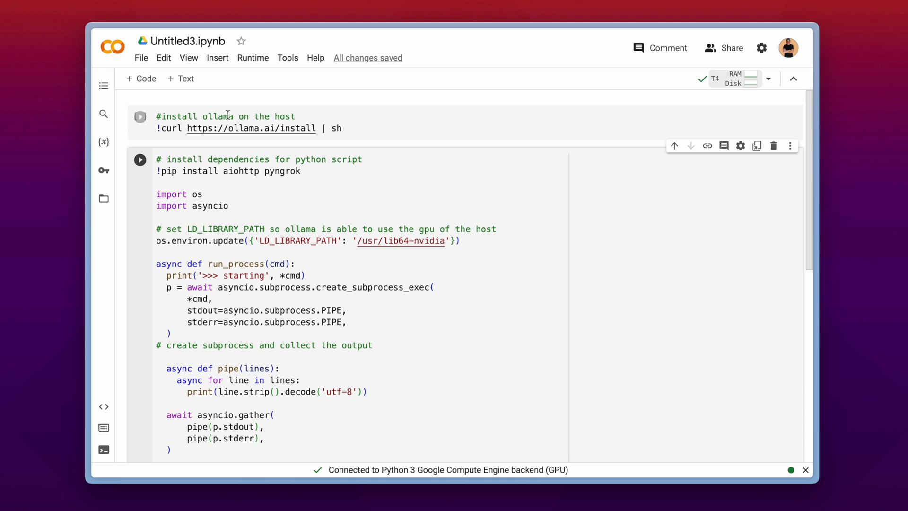
# - Correct the curl URL to ollama.ai/install.sh and rerun the install cell successfully
pyautogui.click(140, 117)
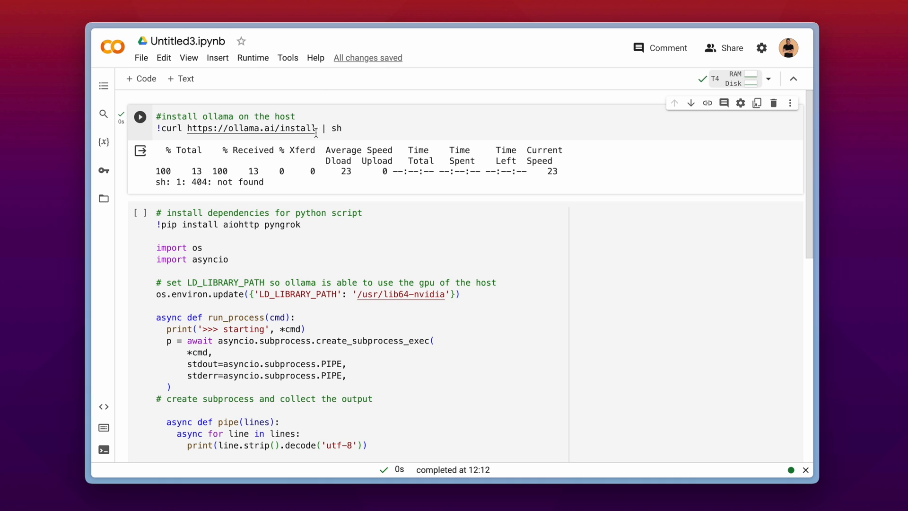
pyautogui.doubleClick(299, 129)
pyautogui.click(317, 129)
pyautogui.write('.sh')
pyautogui.click(140, 117)
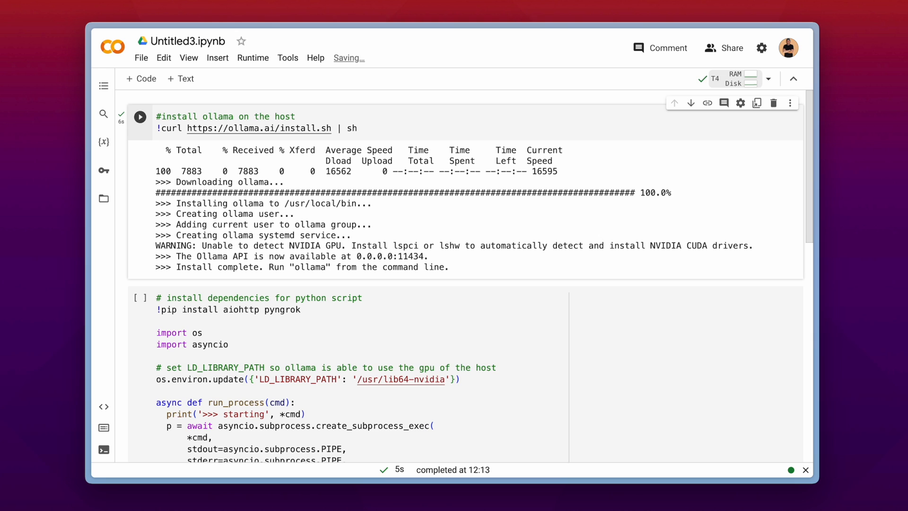
pyautogui.scroll(-1, 277, 179)
pyautogui.scroll(-2, 277, 180)
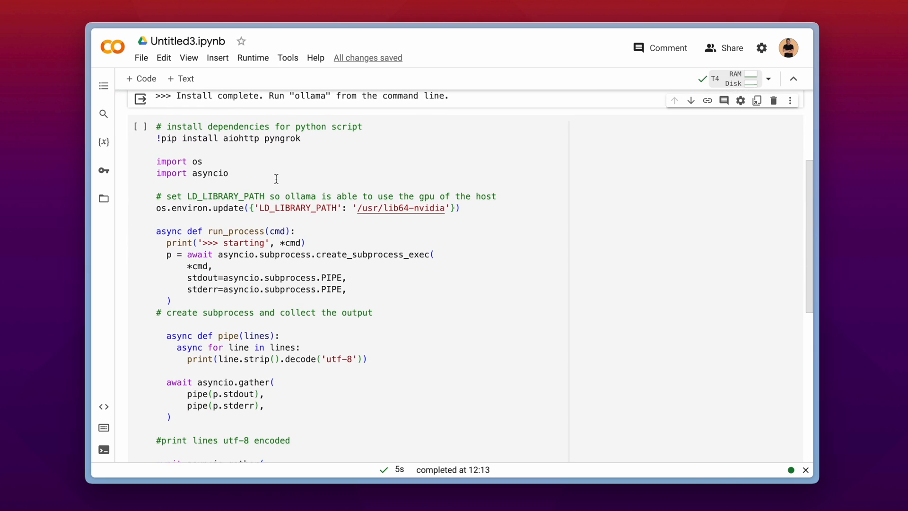
pyautogui.scroll(-2, 140, 128)
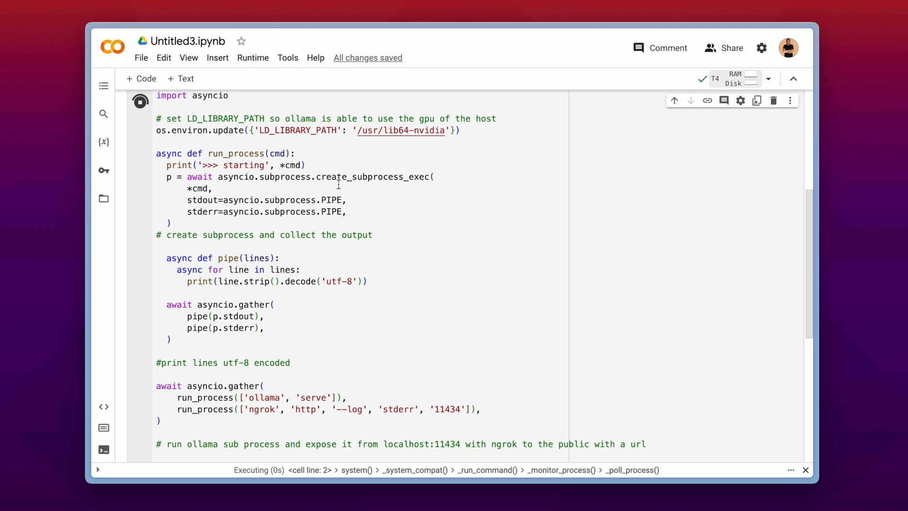
pyautogui.scroll(-3, 338, 184)
pyautogui.scroll(-3, 337, 184)
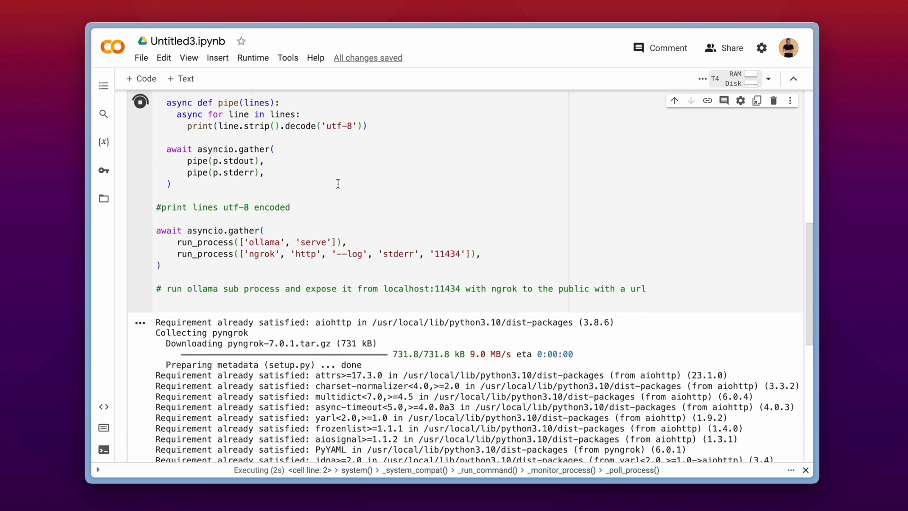
pyautogui.scroll(-2, 338, 184)
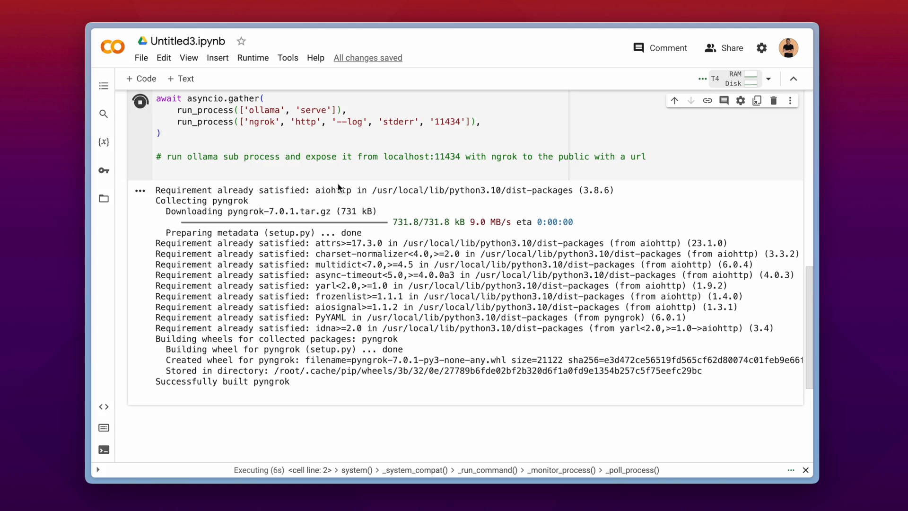
pyautogui.scroll(-2, 338, 184)
pyautogui.scroll(-1, 338, 184)
pyautogui.scroll(-2, 337, 183)
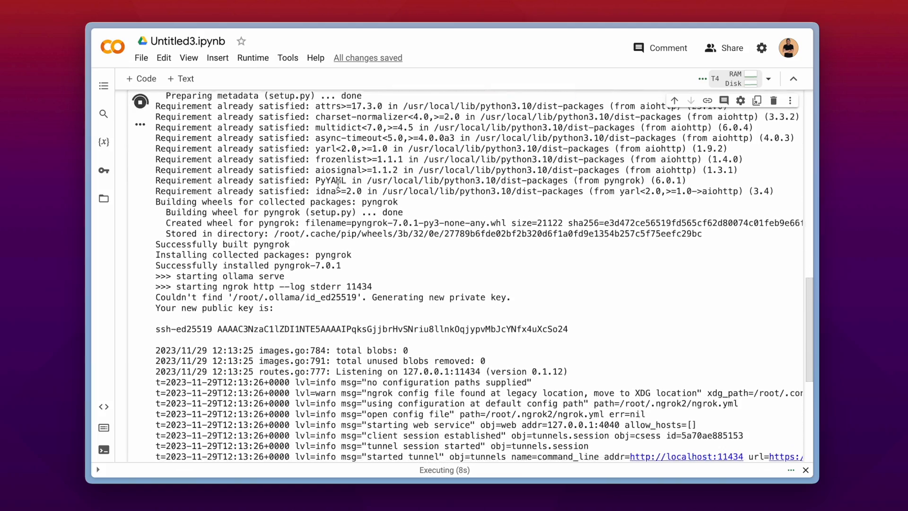
pyautogui.scroll(-2, 338, 184)
# - Point out the starting-process and ngrok tunnel lines in the serving cell's log
pyautogui.moveTo(153, 222); pyautogui.dragTo(426, 234)
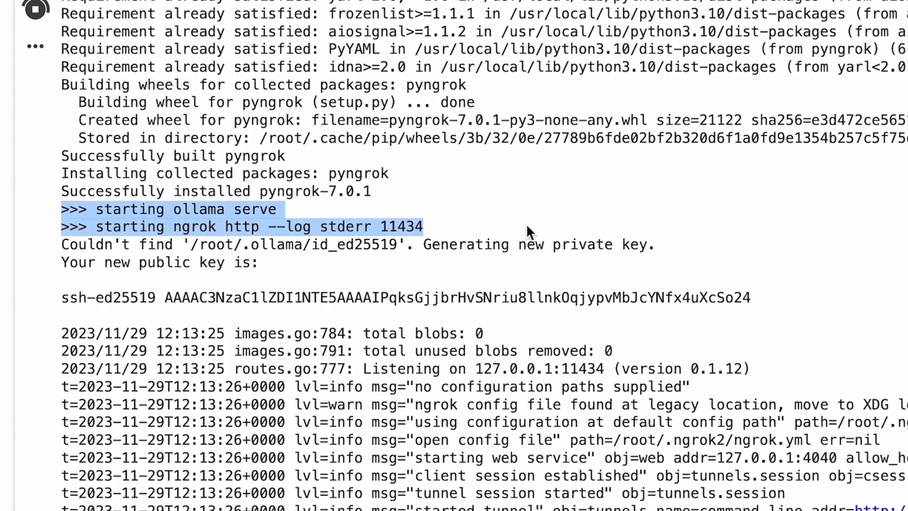
pyautogui.click(517, 225)
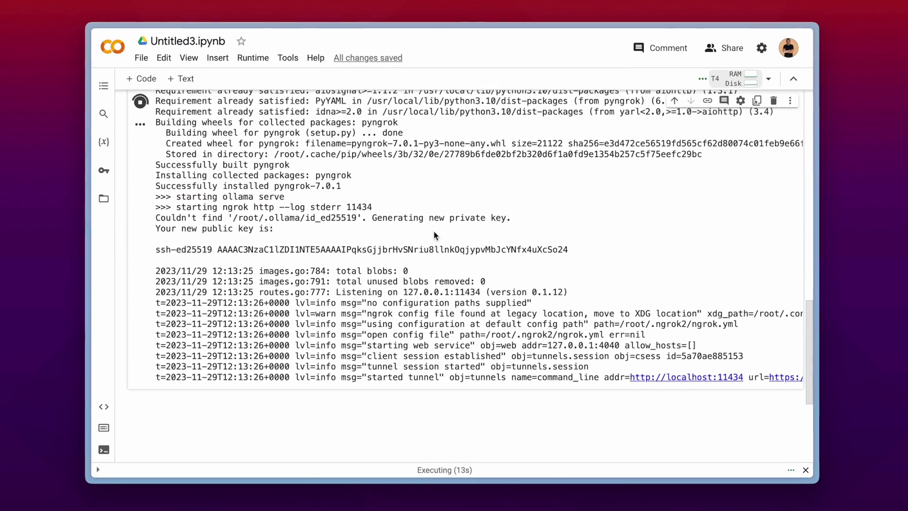
pyautogui.scroll(-1, 434, 235)
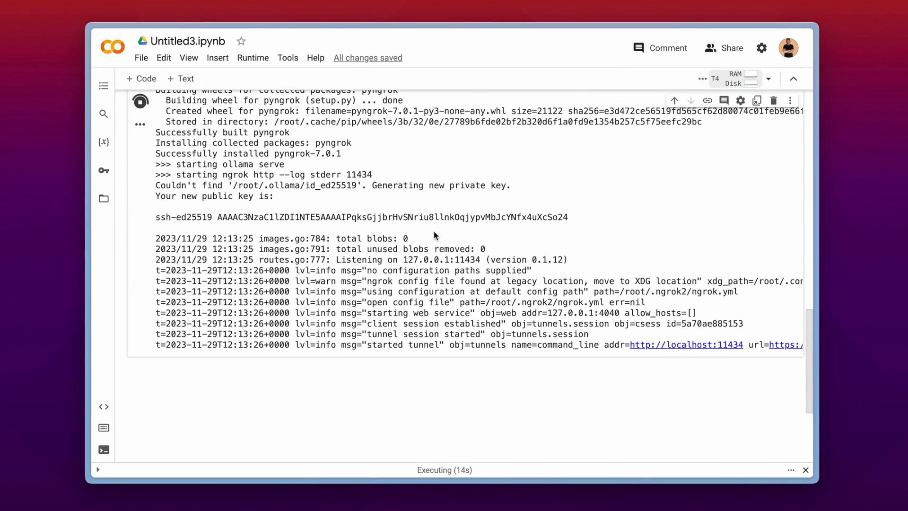
pyautogui.tripleClick(445, 345)
pyautogui.click(446, 345)
pyautogui.moveTo(429, 353); pyautogui.dragTo(540, 352)
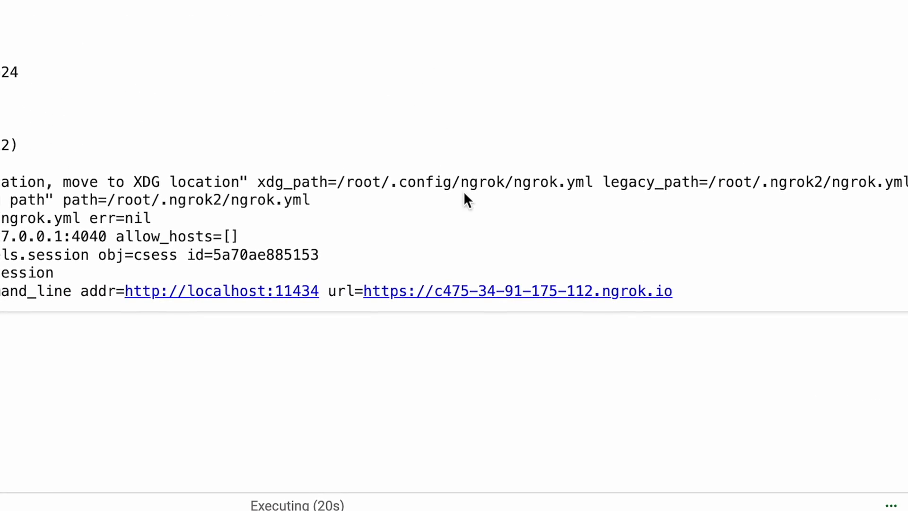
# - Copy the public ngrok URL from the log via Copy Link Address
pyautogui.rightClick(469, 291)
pyautogui.click(595, 448)
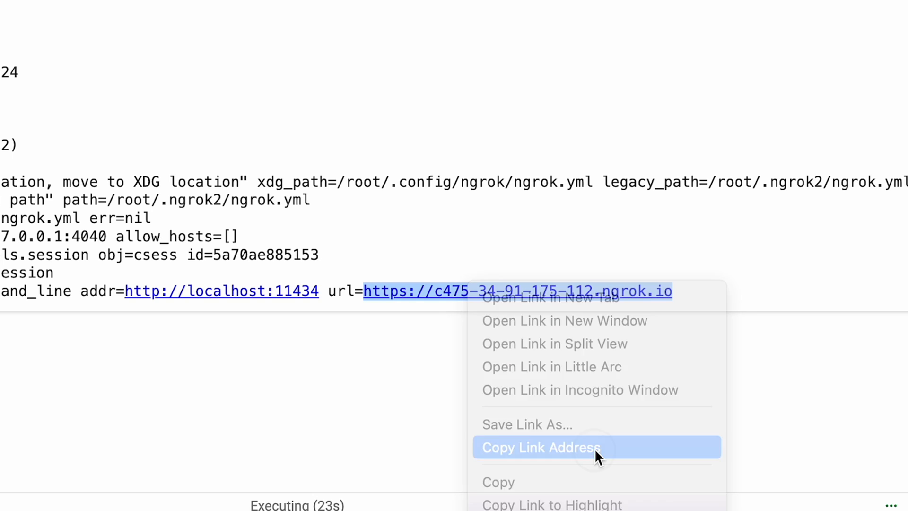
# - In Terminal, export OLLAMA_HOST as the ngrok URL and run 'ollama run mistral'
pyautogui.press('super+Tab')
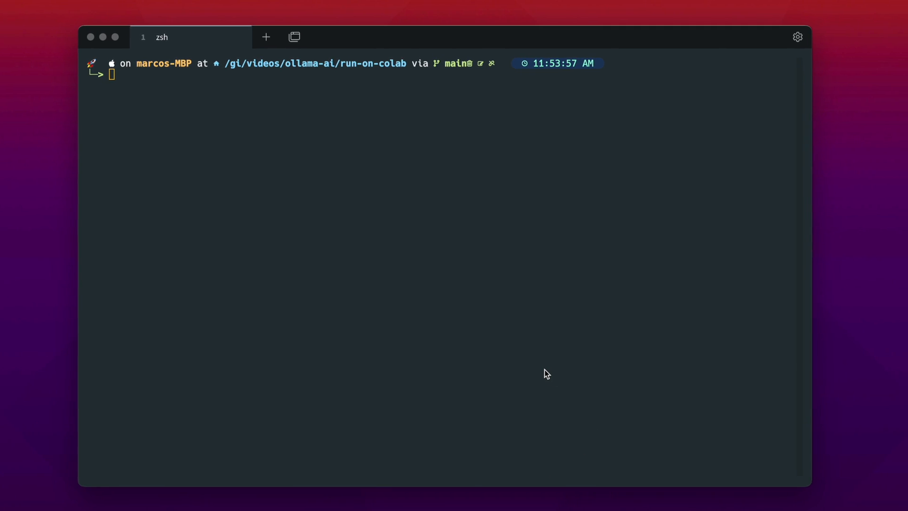
pyautogui.write('expor')
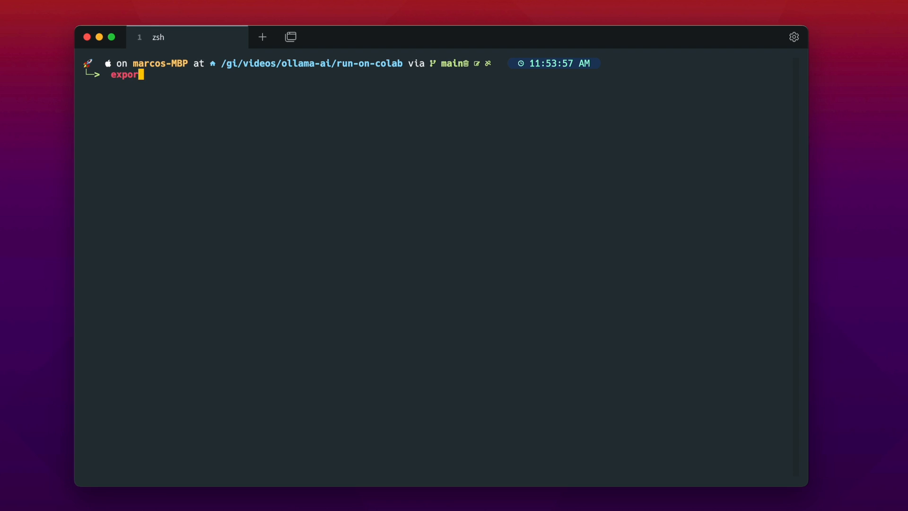
pyautogui.write('t OLLAMA')
pyautogui.write('_H')
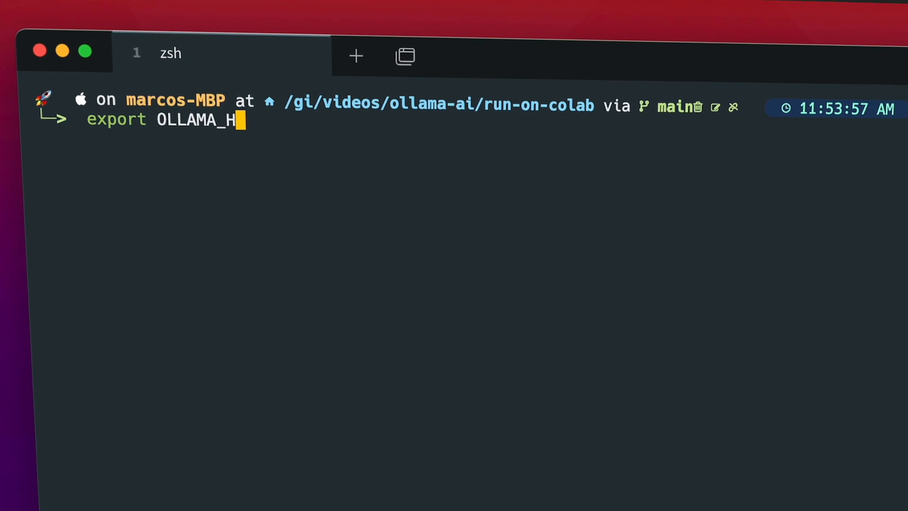
pyautogui.write('OST=')
pyautogui.press('super+v')
pyautogui.press('Return')
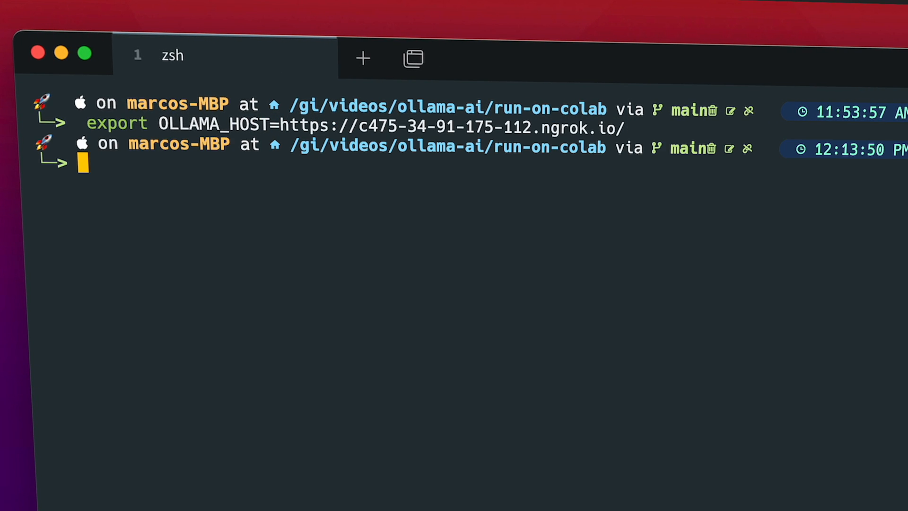
pyautogui.write('o')
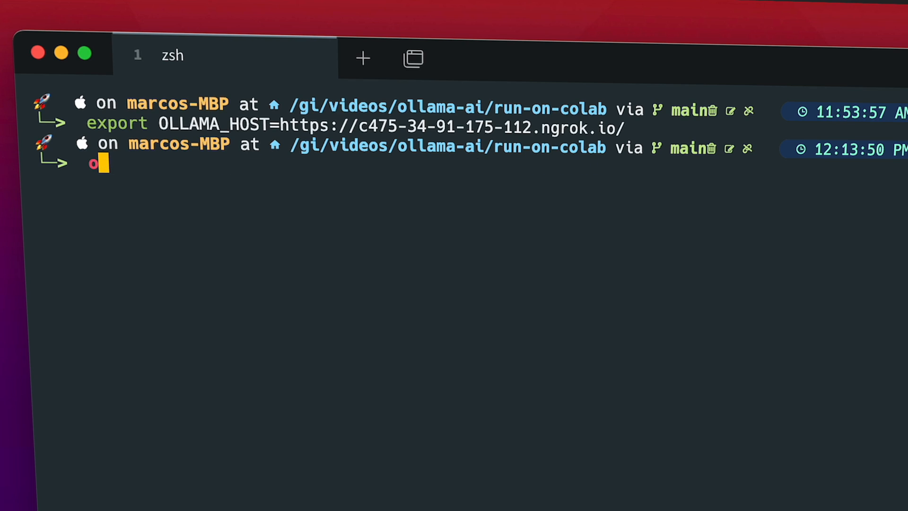
pyautogui.write('llama run ')
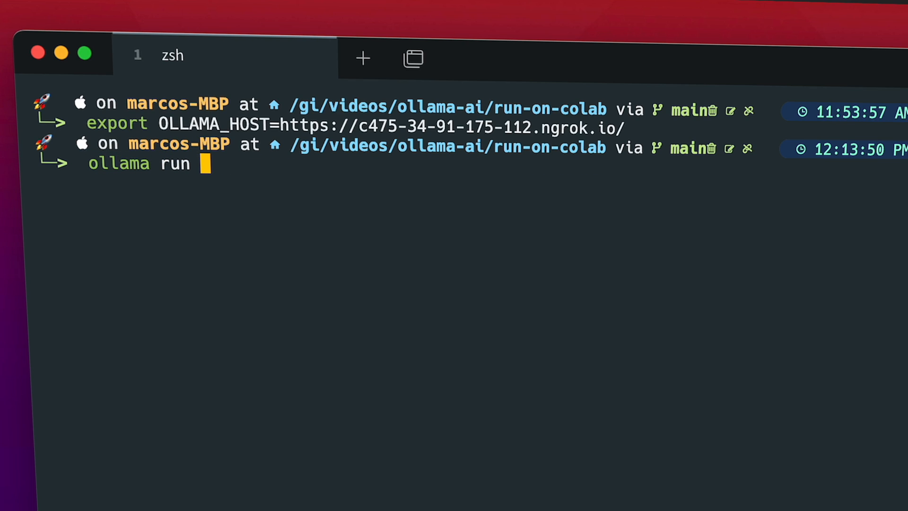
pyautogui.write('mistral')
pyautogui.press('Return')
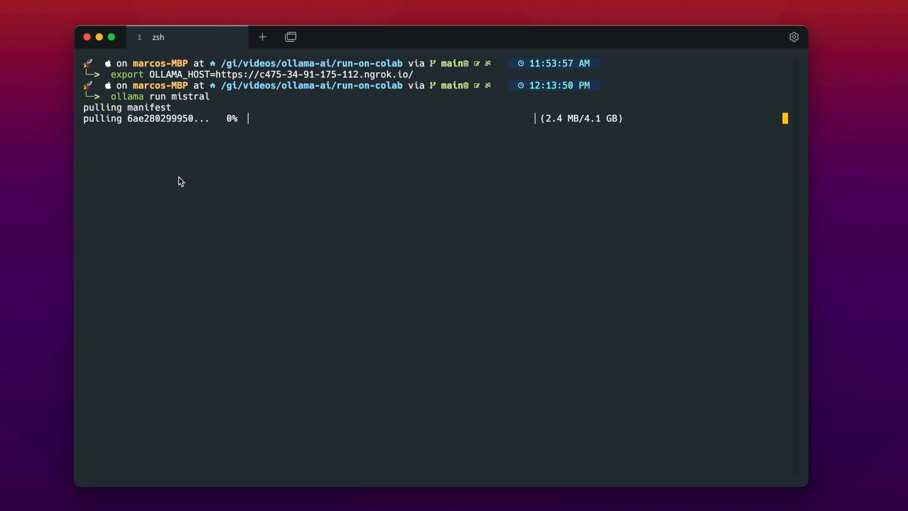
# - Highlight Colab's incoming-connection and mistral download log lines, then return to Terminal
pyautogui.hotkey('ctrl', 'Left')
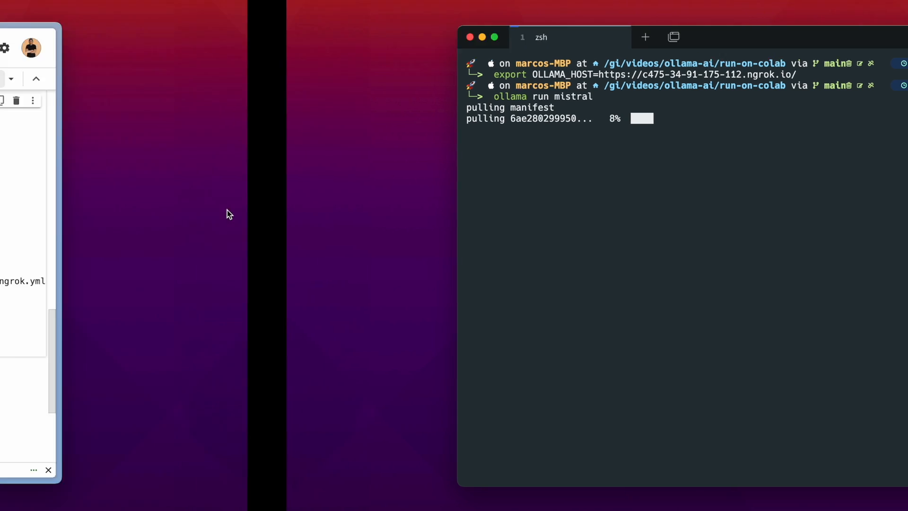
pyautogui.hscroll(-5, 525, 355)
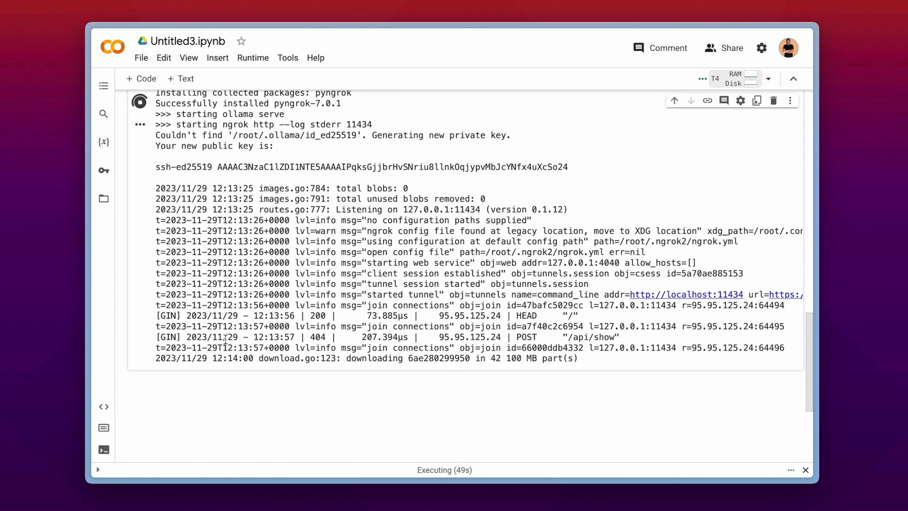
pyautogui.moveTo(156, 304); pyautogui.dragTo(607, 360)
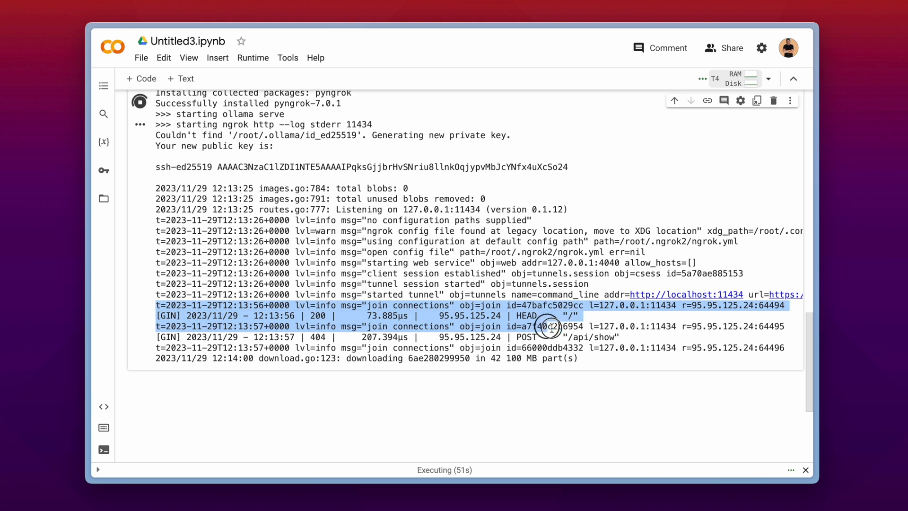
pyautogui.click(616, 364)
pyautogui.moveTo(577, 358); pyautogui.dragTo(156, 307)
pyautogui.hotkey('ctrl', 'a')
pyautogui.click(157, 306)
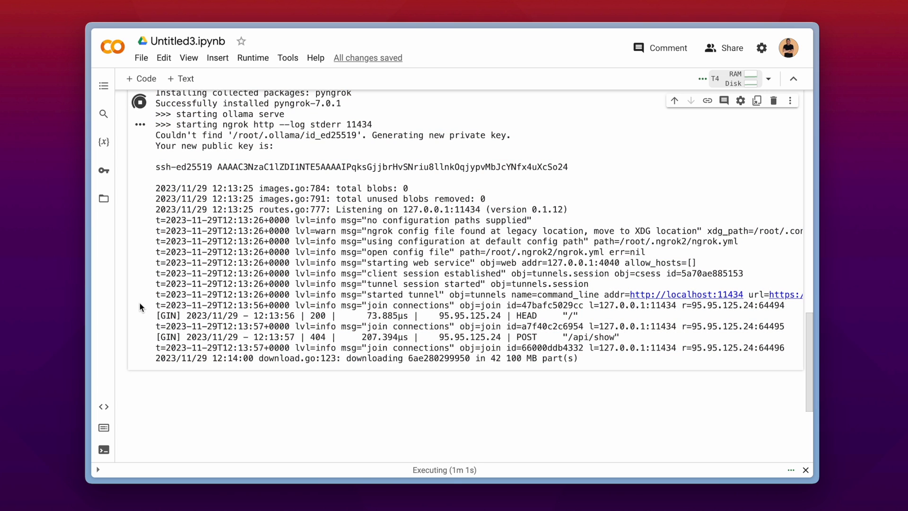
pyautogui.hotkey('ctrl', 'Right')
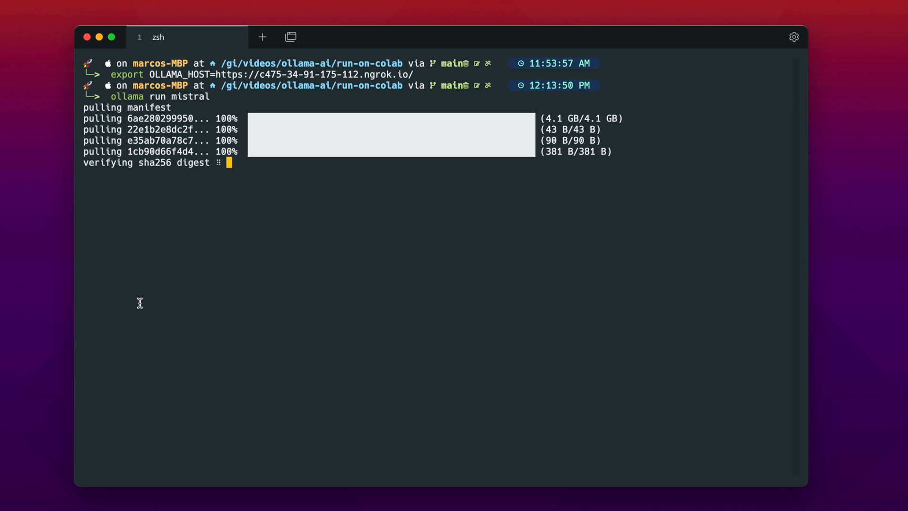
pyautogui.write('hel')
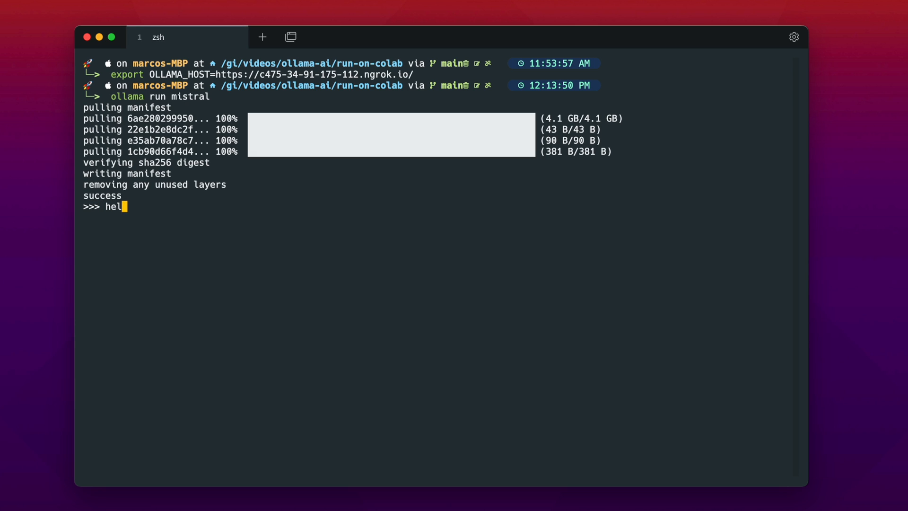
pyautogui.write('lo from my re')
pyautogui.write('mote')
pyautogui.write(' gpu backed ')
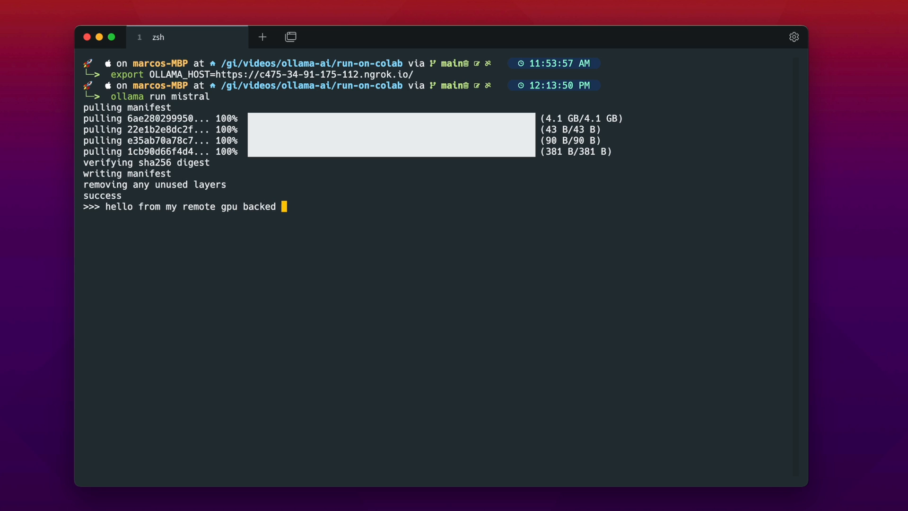
pyautogui.write('ollama')
# - Send 'hello from my remote gpu backed ollama' to mistral and get its greeting
pyautogui.press('Return')
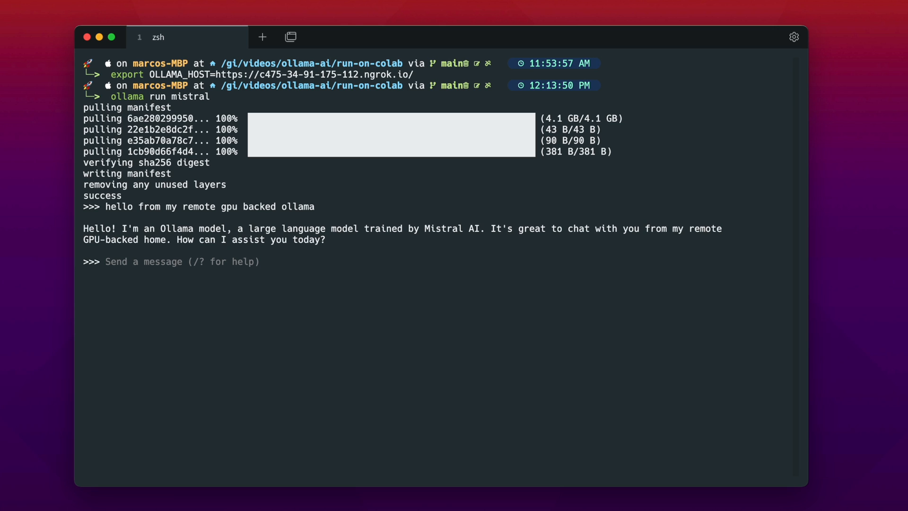
pyautogui.write('/byte')
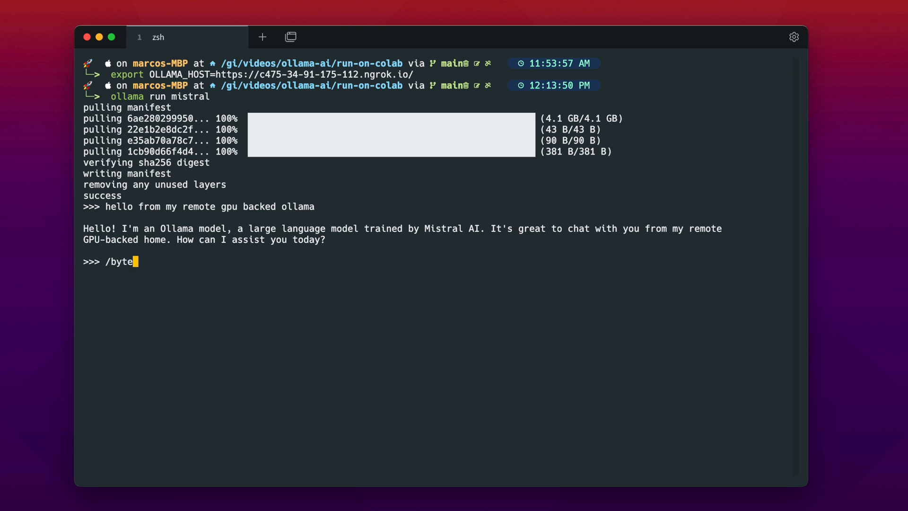
# - Leave the mistral chat with /bye and return to the shell
pyautogui.press('BackSpace')
pyautogui.press('BackSpace')
pyautogui.write('e')
pyautogui.press('Return')
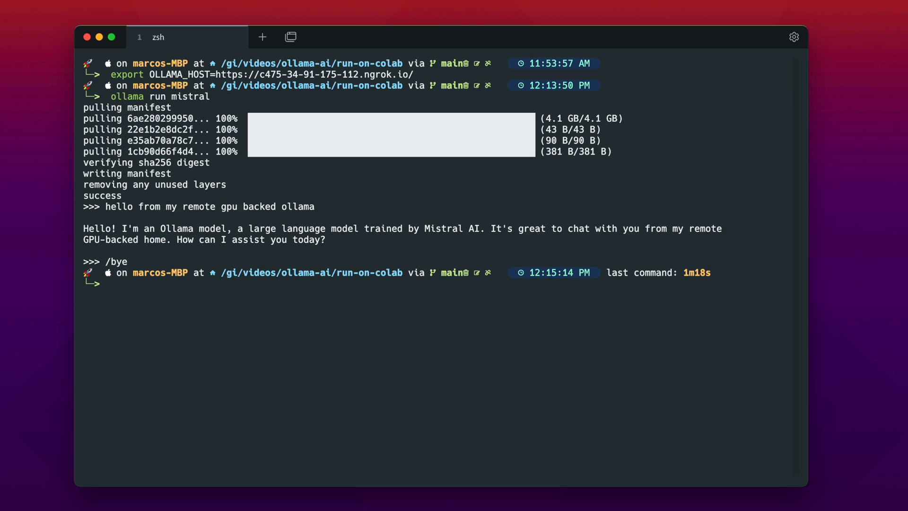
pyautogui.write('o')
pyautogui.write('llama run ')
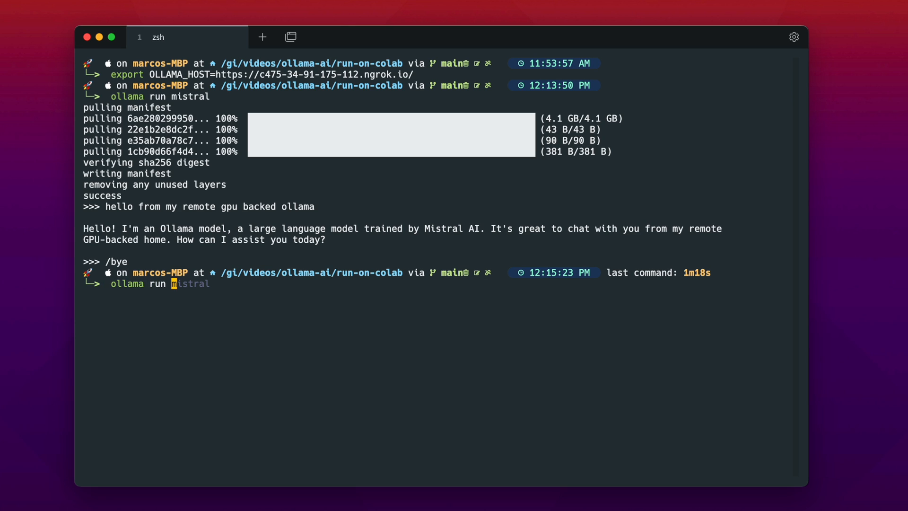
pyautogui.write('mistral "w')
pyautogui.write('hat is this ')
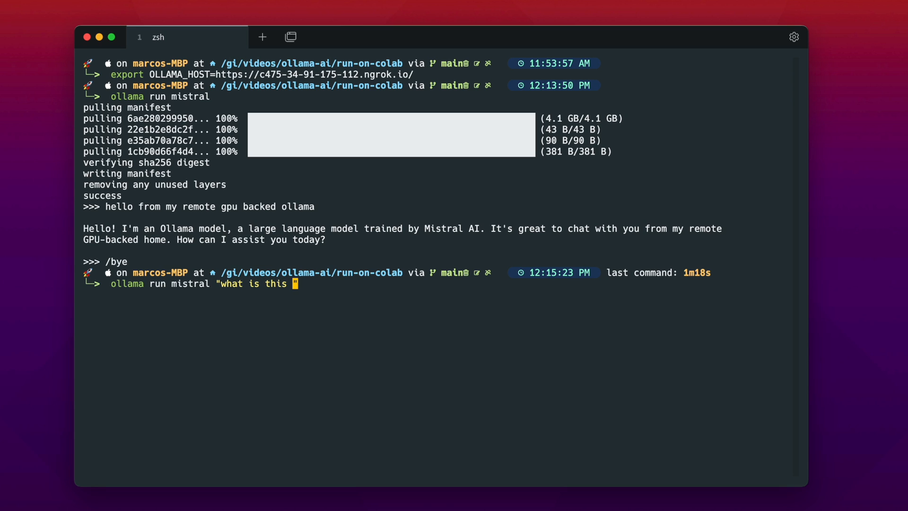
pyautogui.write('ju')
pyautogui.write('pyter n')
pyautogui.write('otebook about')
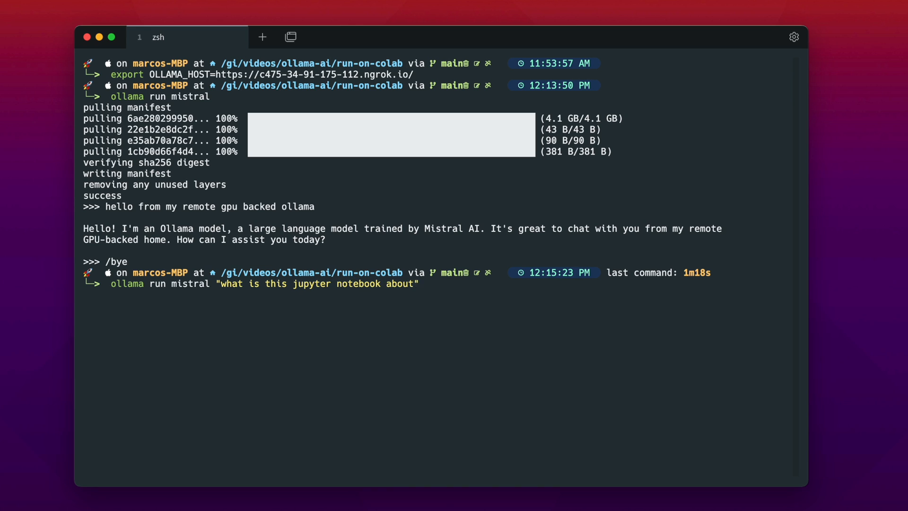
pyautogui.write('? : $(')
# - Run ollama run mistral asking what ollama-ai-colab.ipynb is about via $(cat ...), and read the summary
pyautogui.press('Left')
pyautogui.write('cat ')
pyautogui.write('ollama-ai-colab.ipynb')
pyautogui.press('Return')
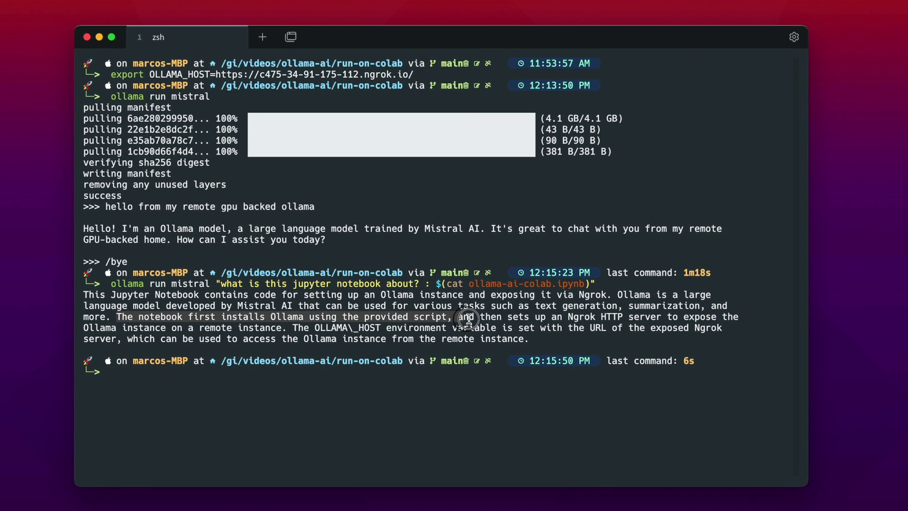
pyautogui.moveTo(467, 318); pyautogui.dragTo(559, 343)
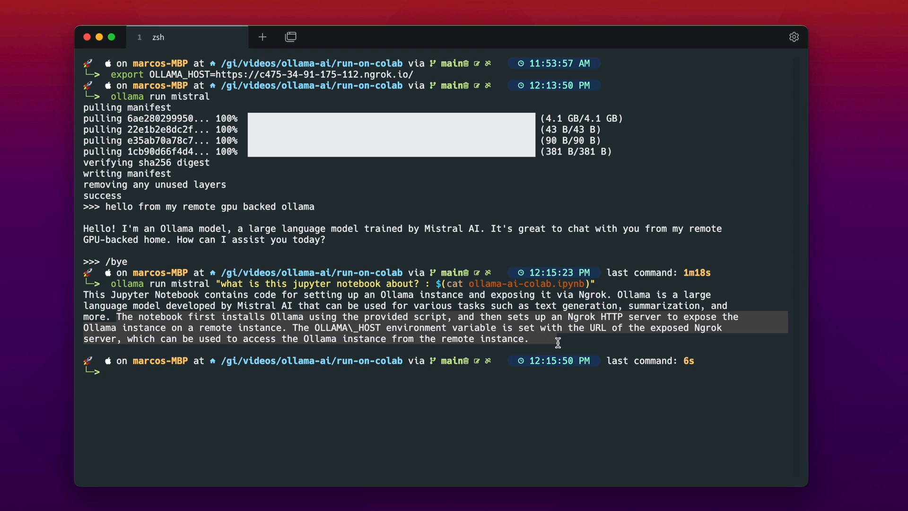
pyautogui.click(558, 343)
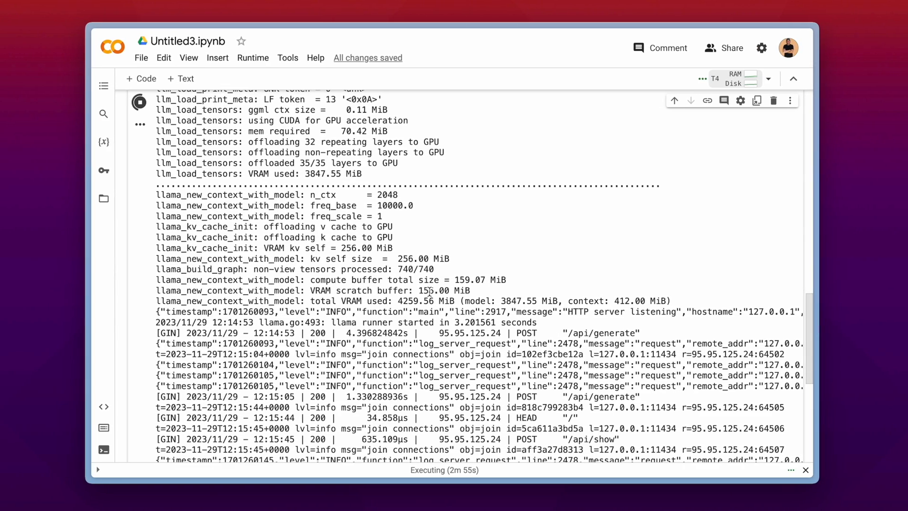
pyautogui.scroll(-5, 467, 300)
pyautogui.scroll(-3, 468, 300)
pyautogui.scroll(2, 468, 303)
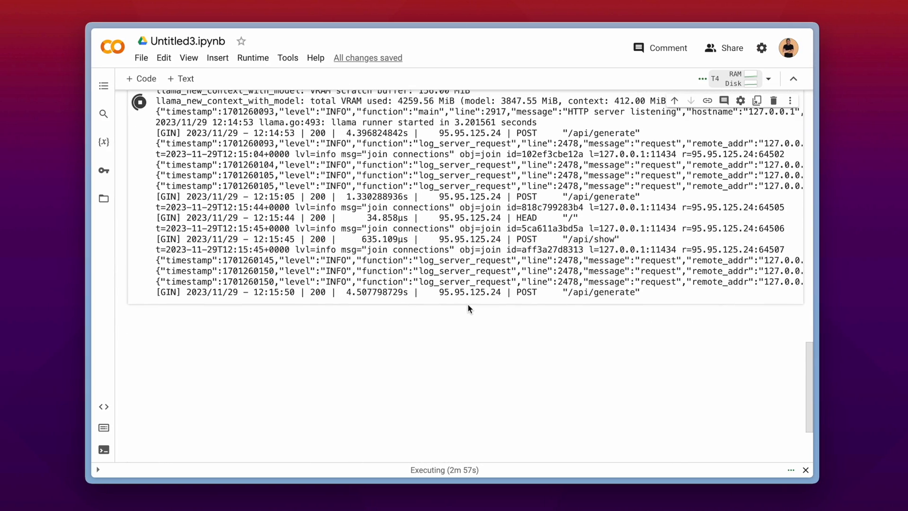
pyautogui.moveTo(670, 291); pyautogui.dragTo(341, 146)
pyautogui.click(376, 206)
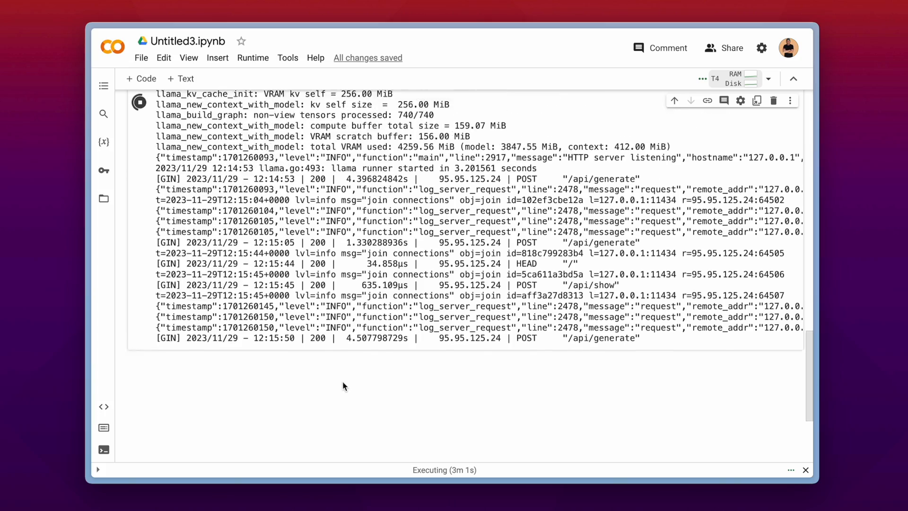
pyautogui.scroll(4, 343, 382)
pyautogui.scroll(4, 343, 381)
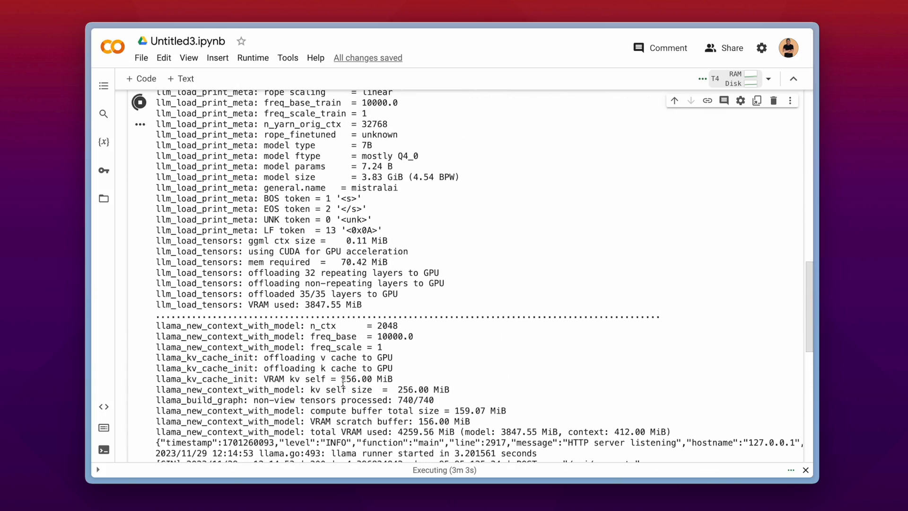
pyautogui.scroll(5, 342, 381)
pyautogui.scroll(5, 343, 382)
pyautogui.scroll(5, 343, 380)
pyautogui.scroll(5, 343, 382)
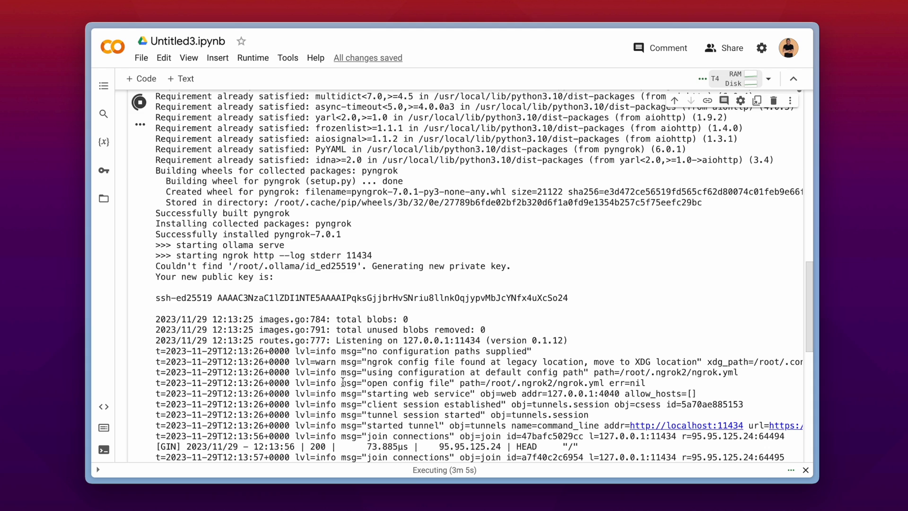
pyautogui.scroll(8, 342, 381)
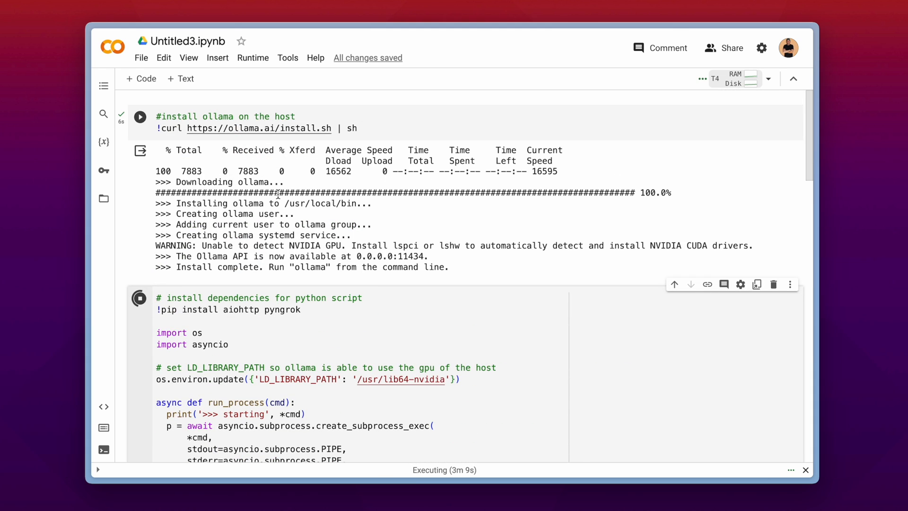
pyautogui.moveTo(132, 166)
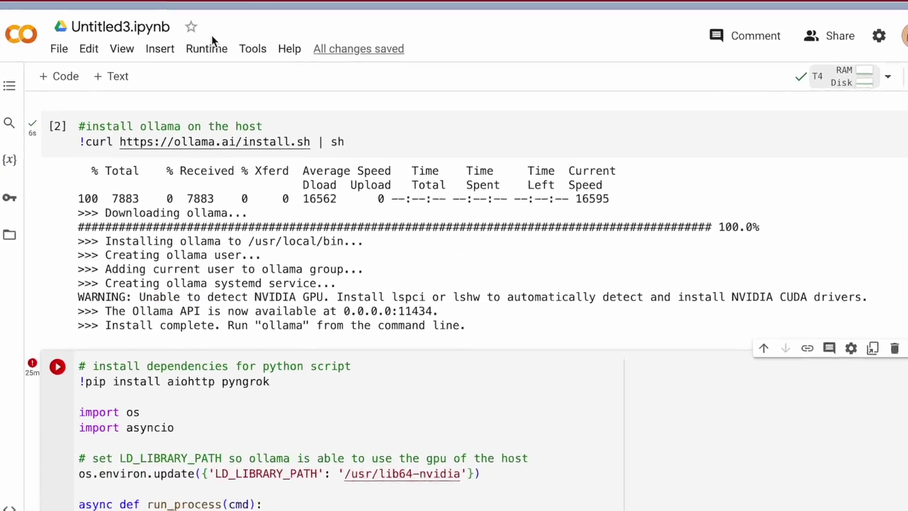
# - Disconnect and delete the T4 runtime via Runtime > Disconnect and delete runtime, confirming with Yes
pyautogui.click(253, 57)
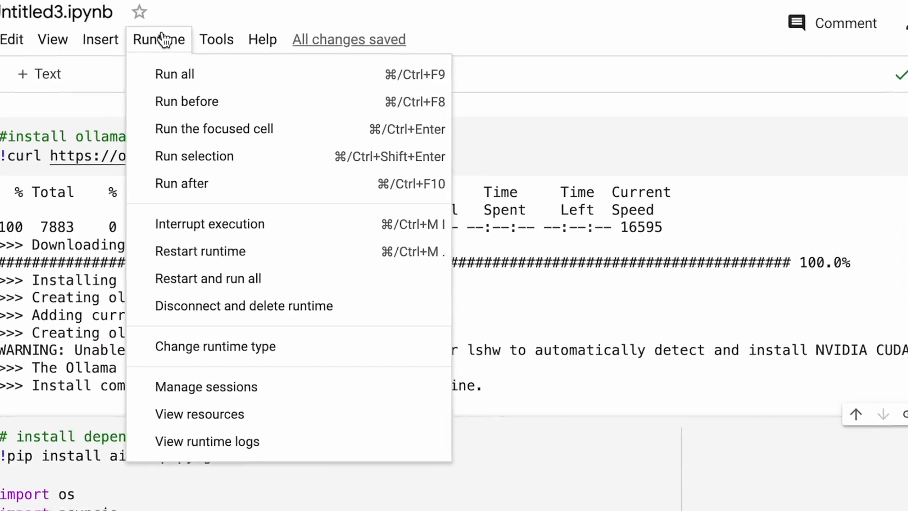
pyautogui.click(239, 314)
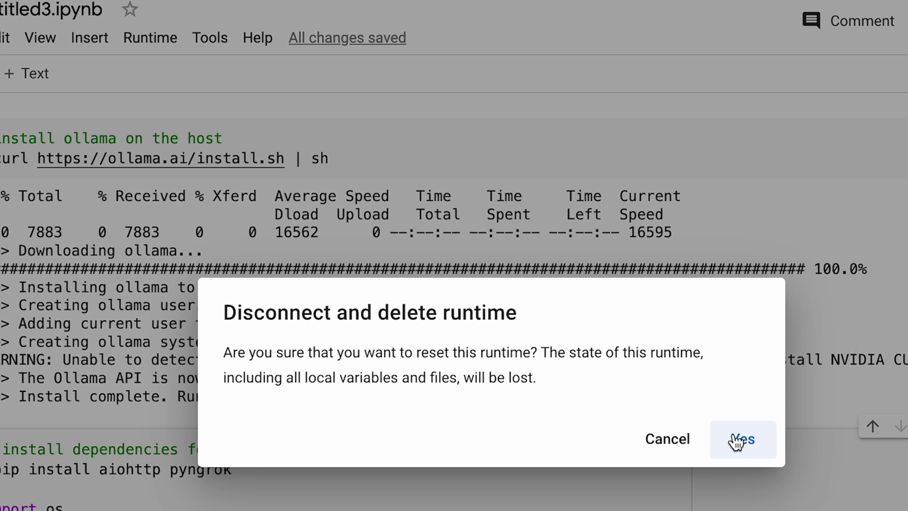
pyautogui.click(743, 439)
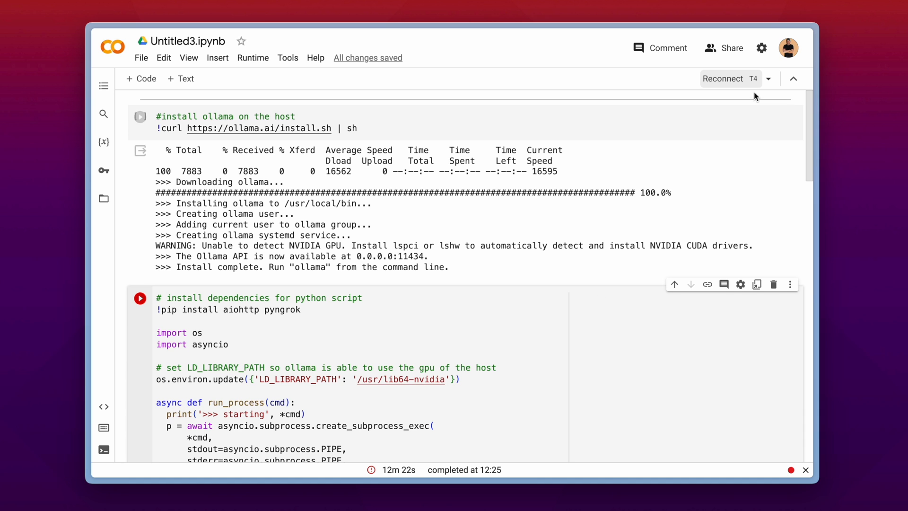
pyautogui.click(776, 184)
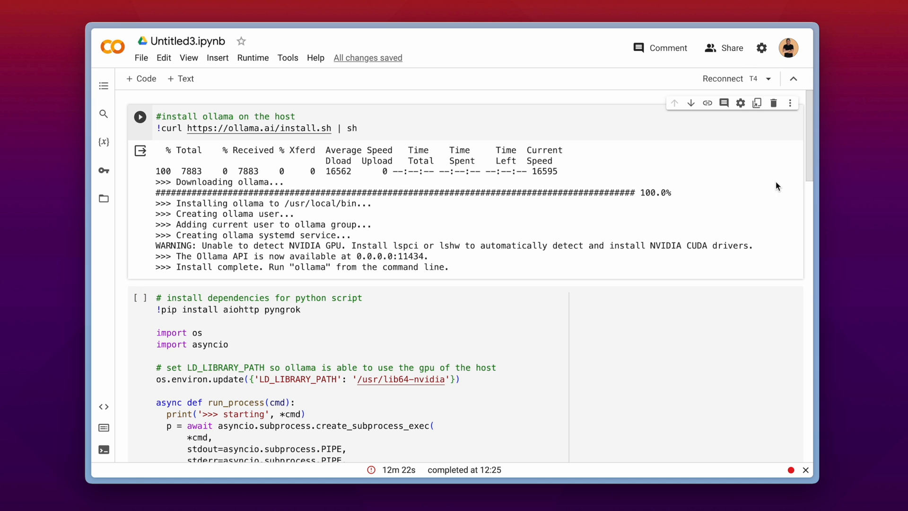